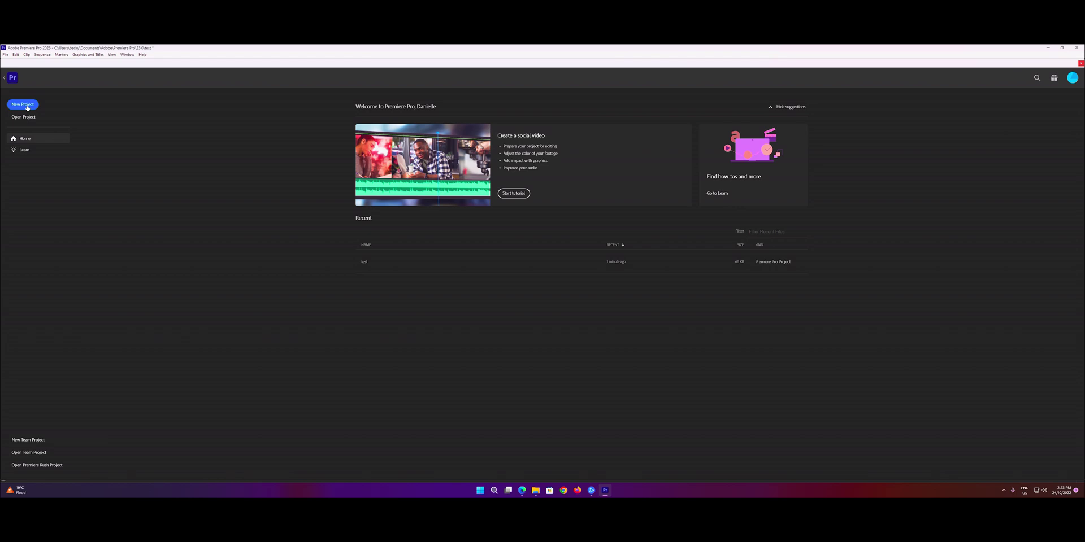
- Create a new project that imports all four clips from the test mac folder
left_click(13, 108)
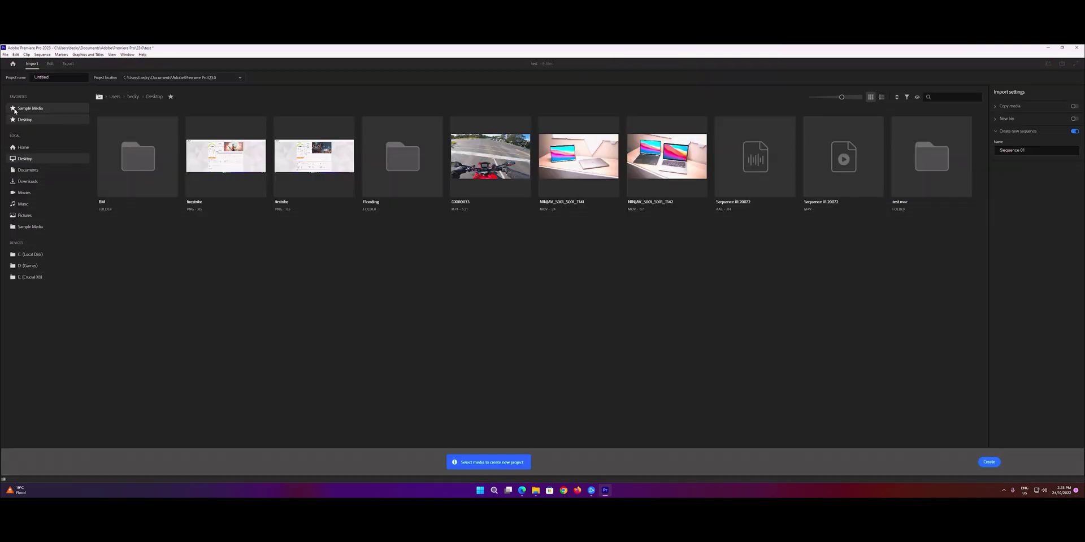
double_click(934, 164)
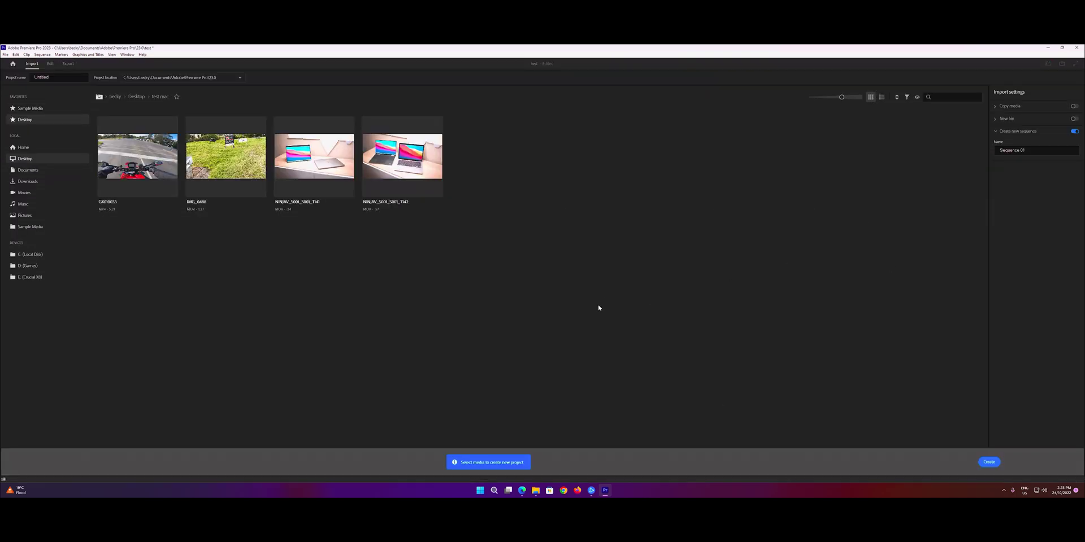
left_click_drag(602, 302, 129, 141)
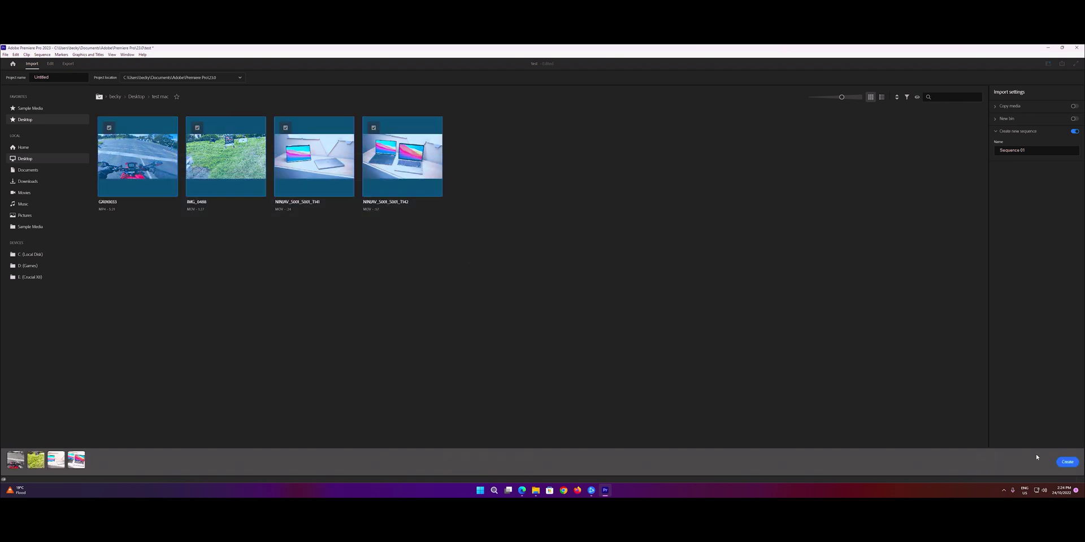
left_click(1071, 465)
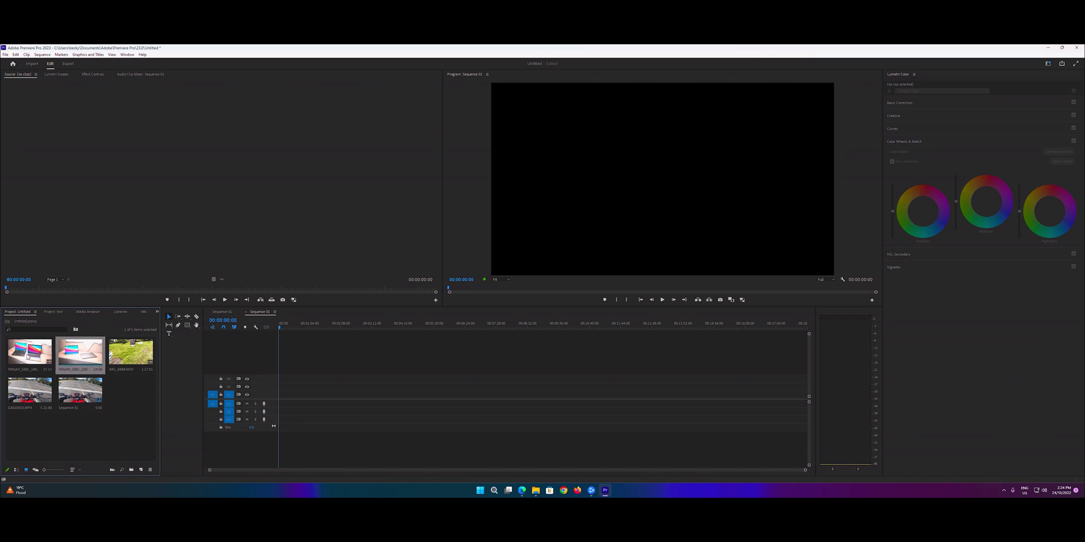
- Switch Sequence 01 to Custom mode with a Rec. 2100 HLG working colour space
left_click_drag(273, 402, 271, 402)
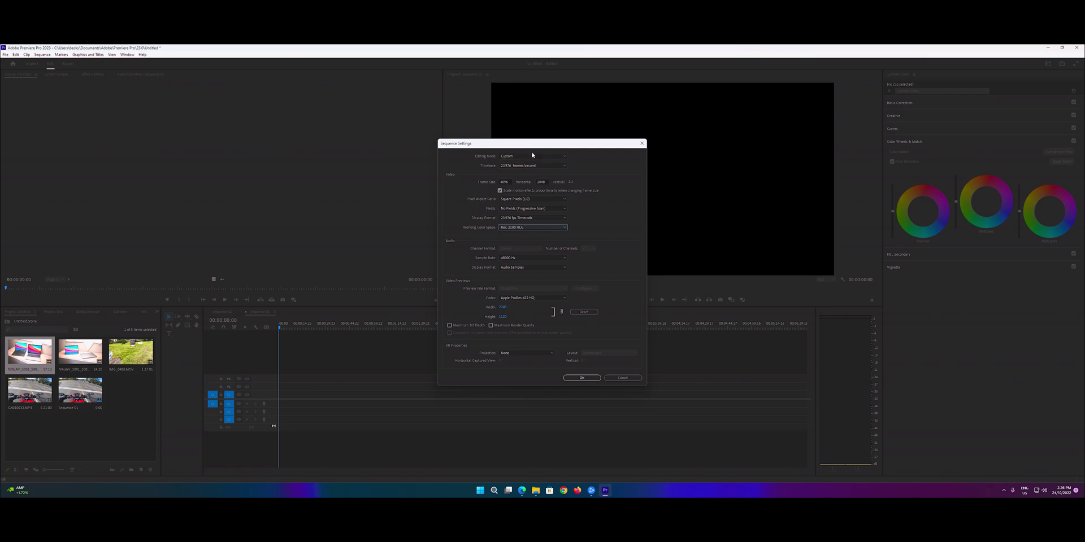
left_click(578, 379)
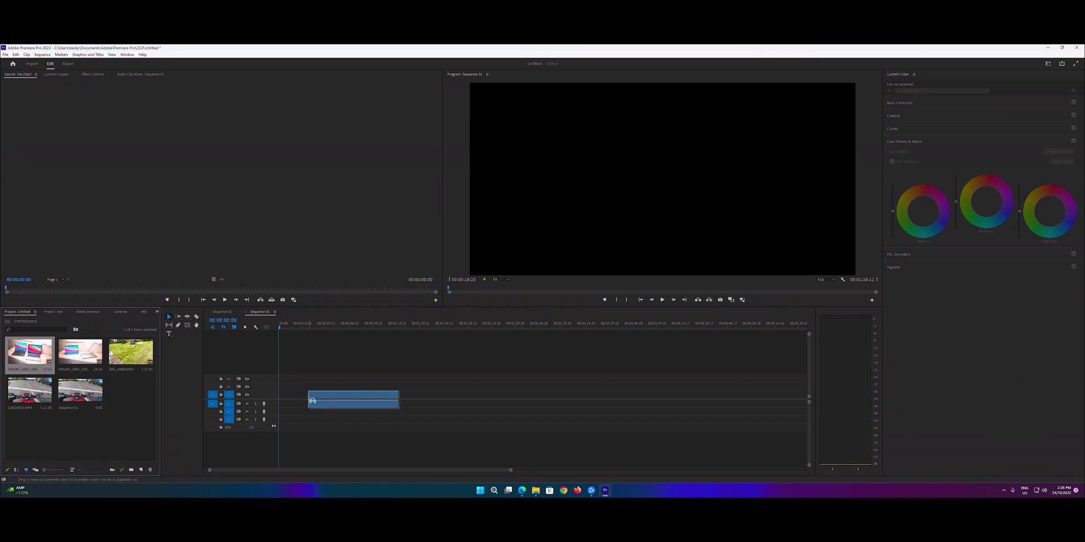
- Add both laptop clips to the sequence, keeping the sequence's existing settings
left_click_drag(273, 398, 274, 399)
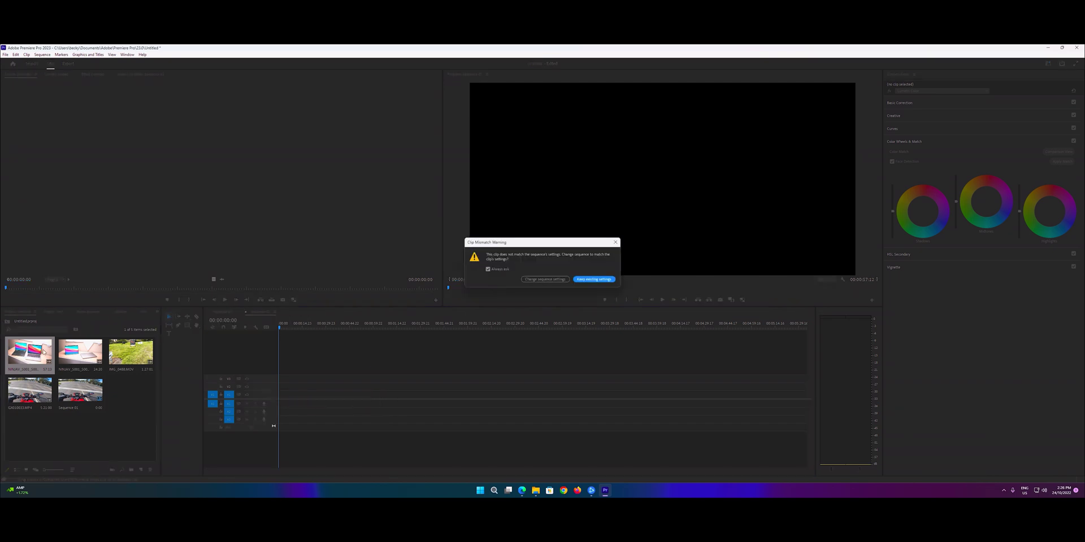
left_click(594, 280)
left_click_drag(80, 350, 410, 404)
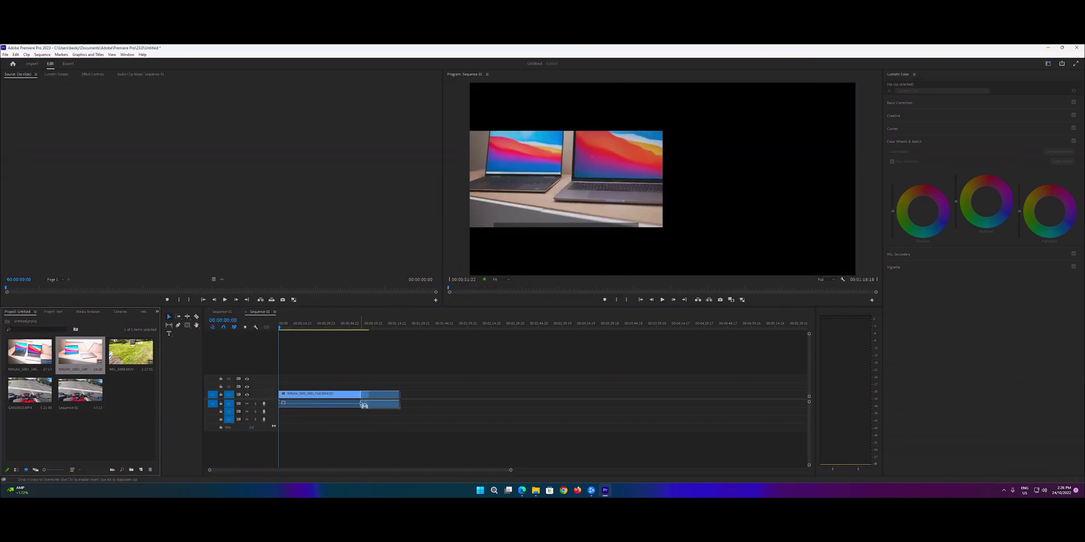
mouse_move(363, 405)
left_mouse_down()
mouse_move(384, 405)
mouse_move(373, 399)
left_mouse_up()
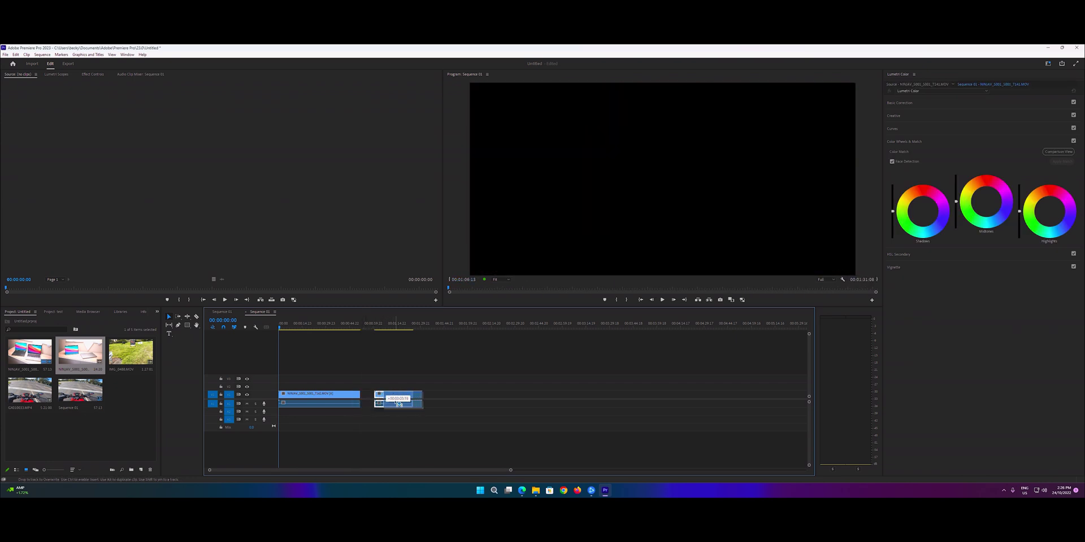
- Place GX010033.MP4 after the laptop clips and trim its end shorter
left_click_drag(30, 389, 402, 395)
key("minus")
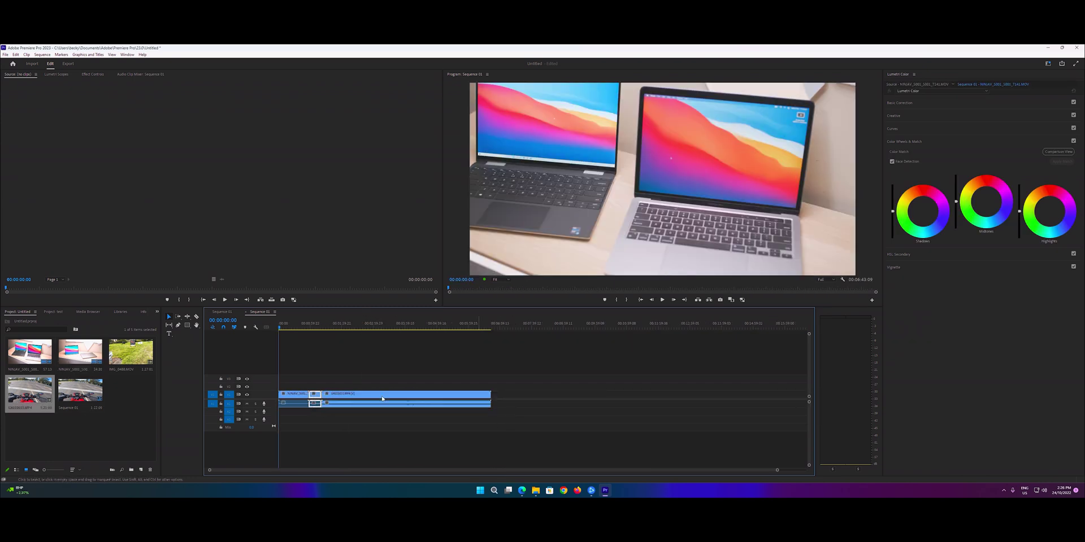
left_click_drag(490, 394, 358, 393)
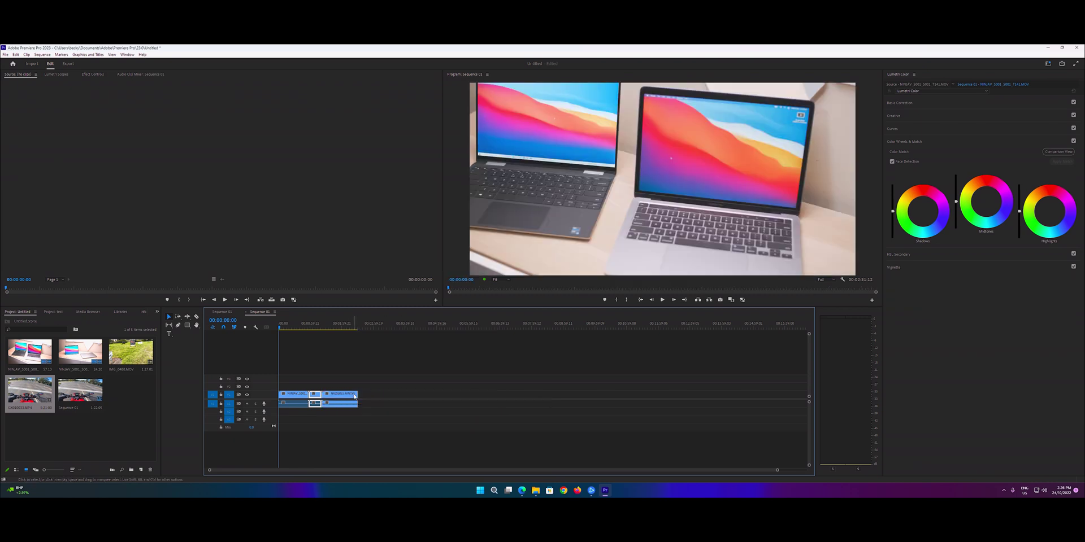
- Append IMG_0488.MOV at the end, preview the sequence and return to its start
left_click_drag(128, 354, 366, 391)
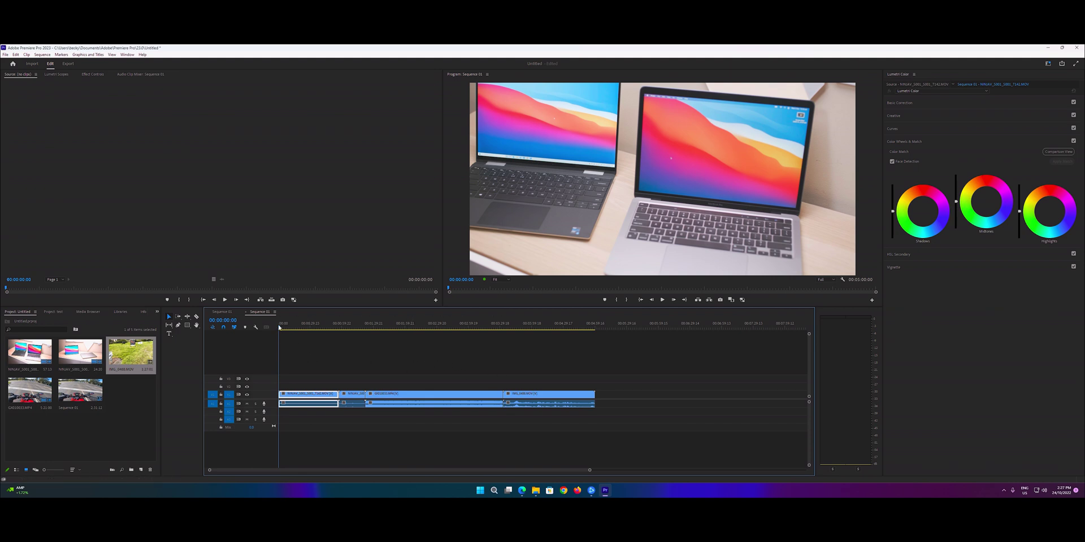
left_click_drag(509, 326, 595, 365)
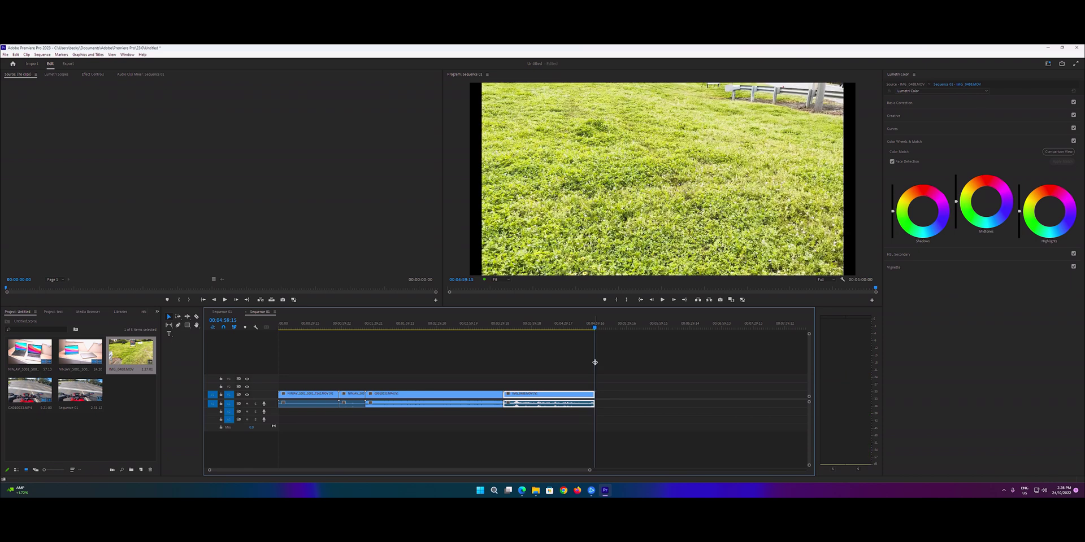
key("Home")
left_click(304, 394)
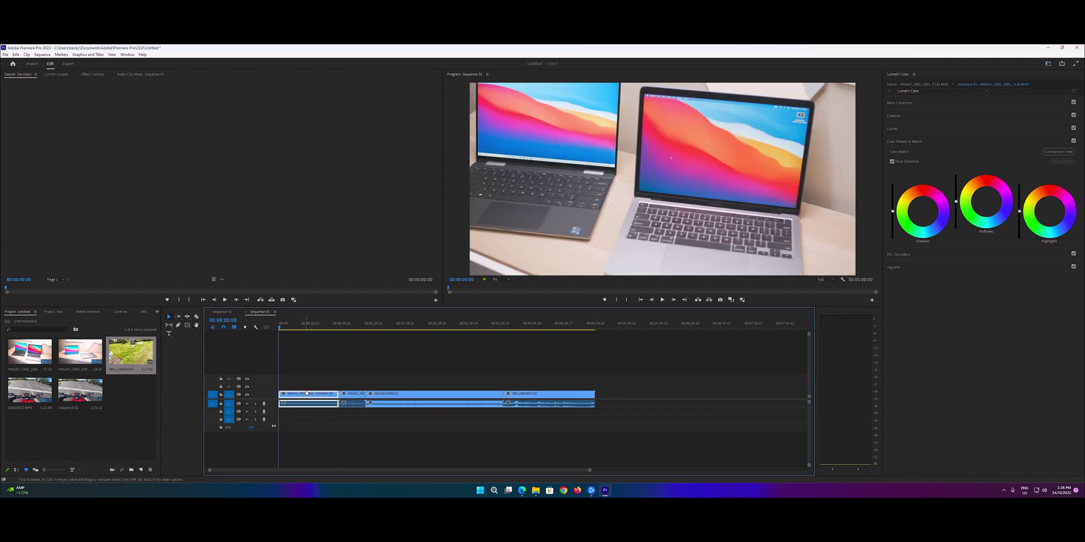
left_click(296, 393, "shift")
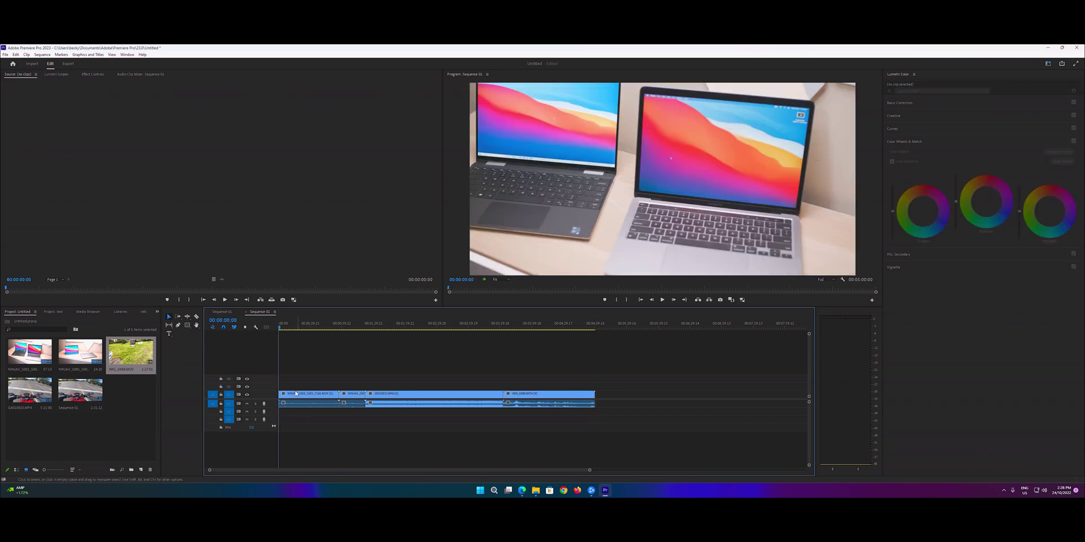
- Set the first laptop clip's PRORES RAW colour space to V-Gamut/V-Log in Effect Controls
left_click(302, 325)
left_click(307, 395)
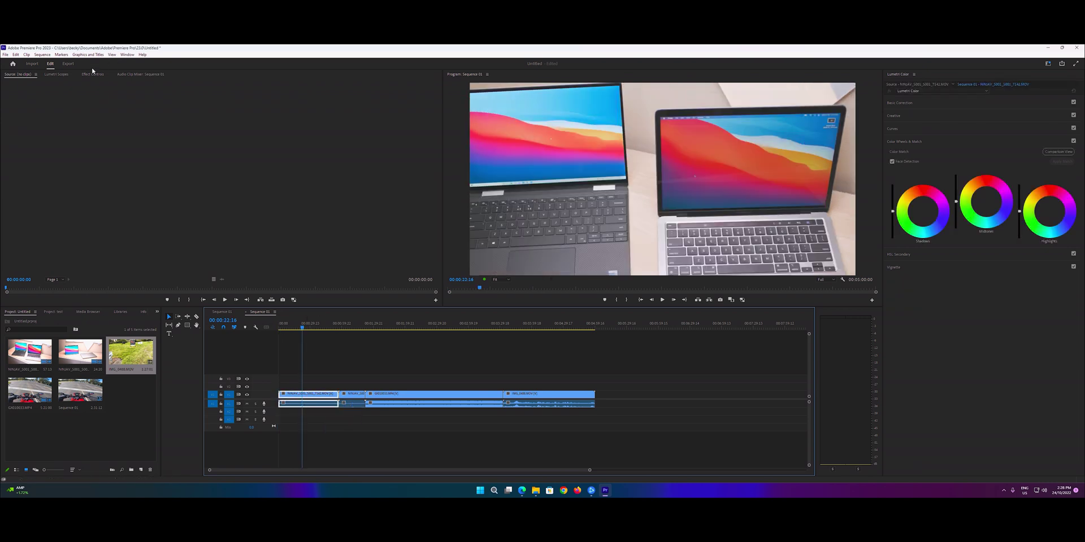
key("f")
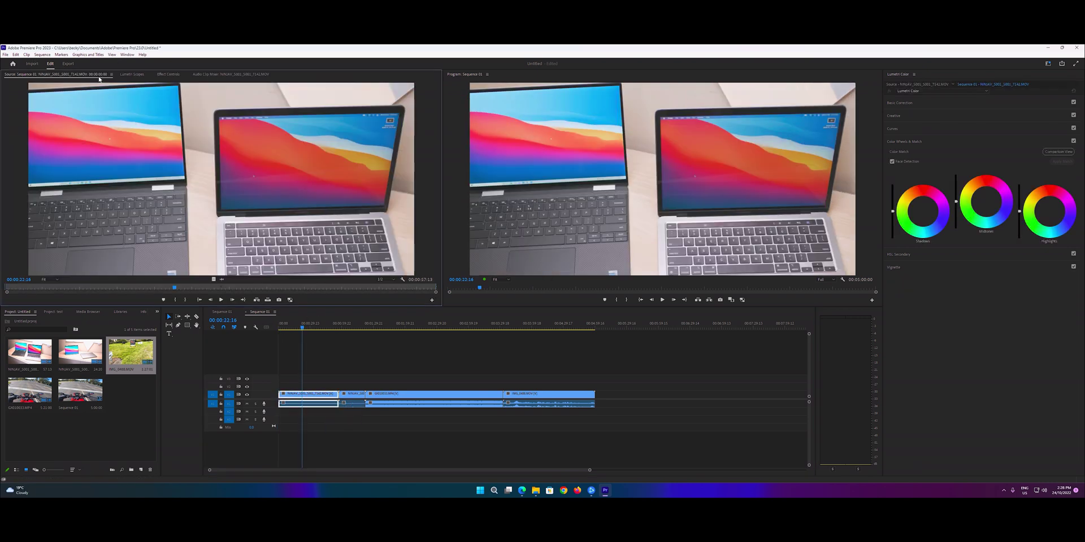
left_click(124, 75)
left_click(166, 75)
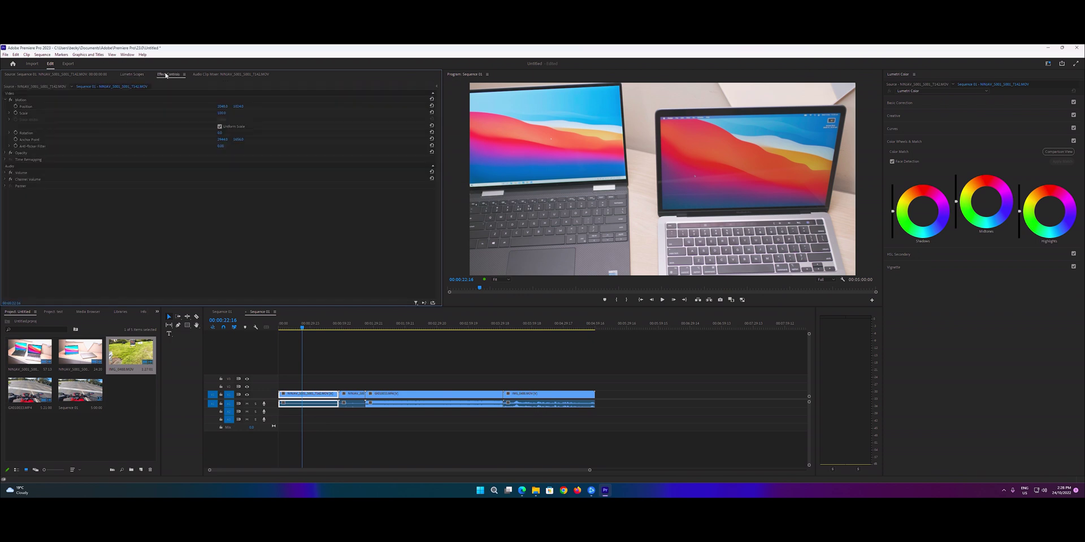
left_click(80, 75)
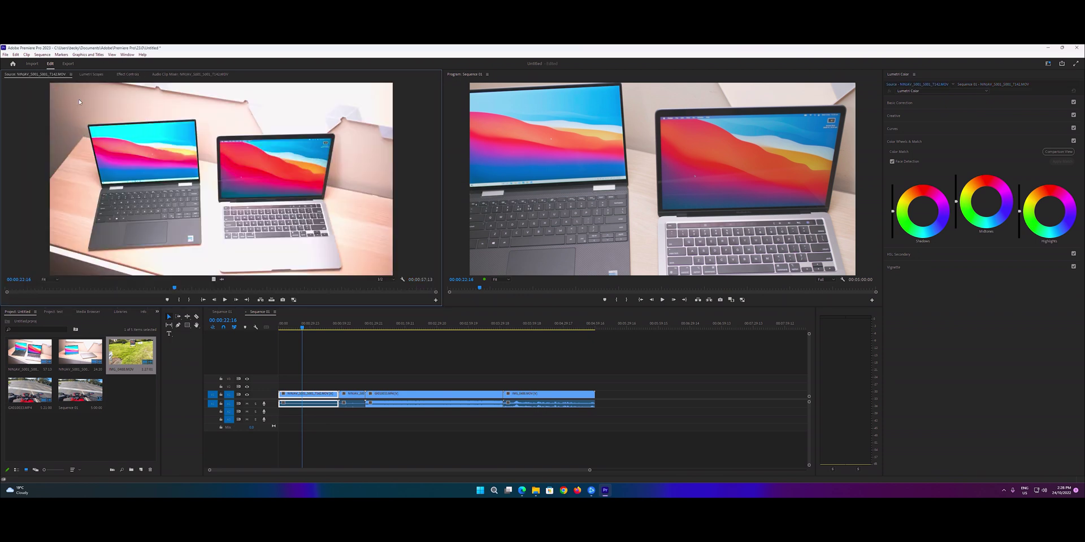
key("shift+5")
left_click(233, 113)
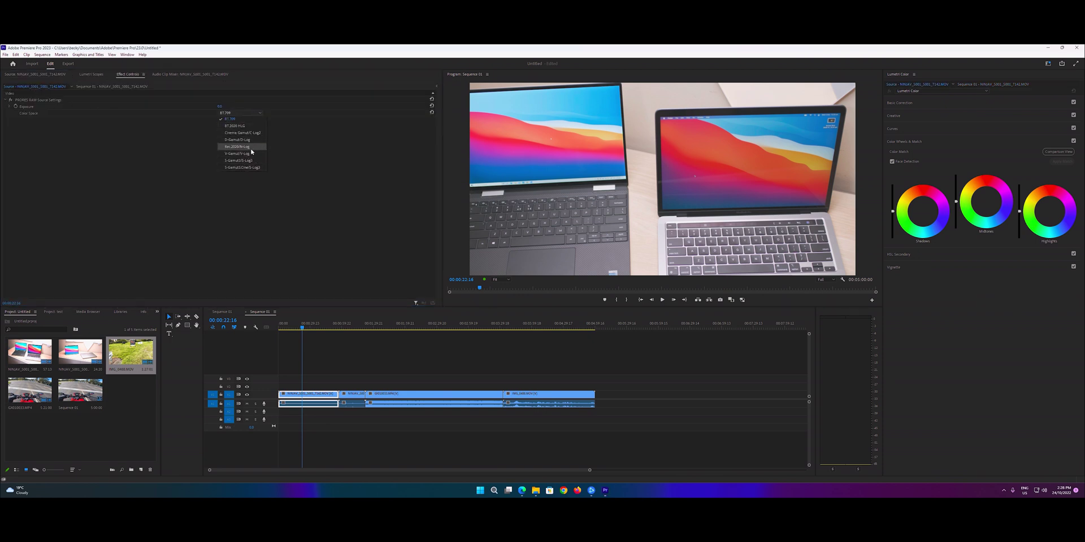
- Compare the motorcycle and laptop clips, then expand Lumetri's Basic Correction settings
left_click(408, 327)
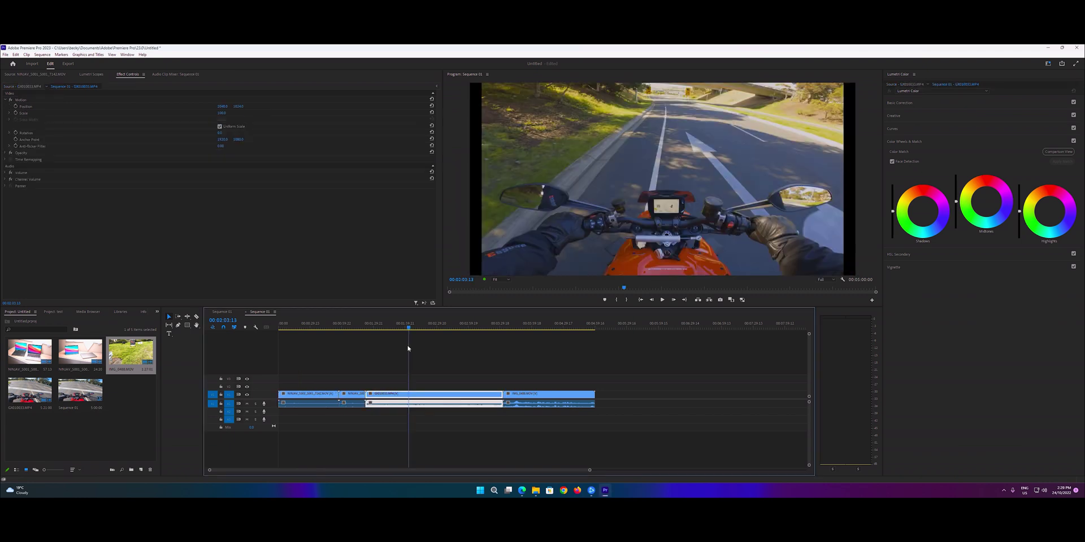
left_click(527, 368)
left_click(349, 386)
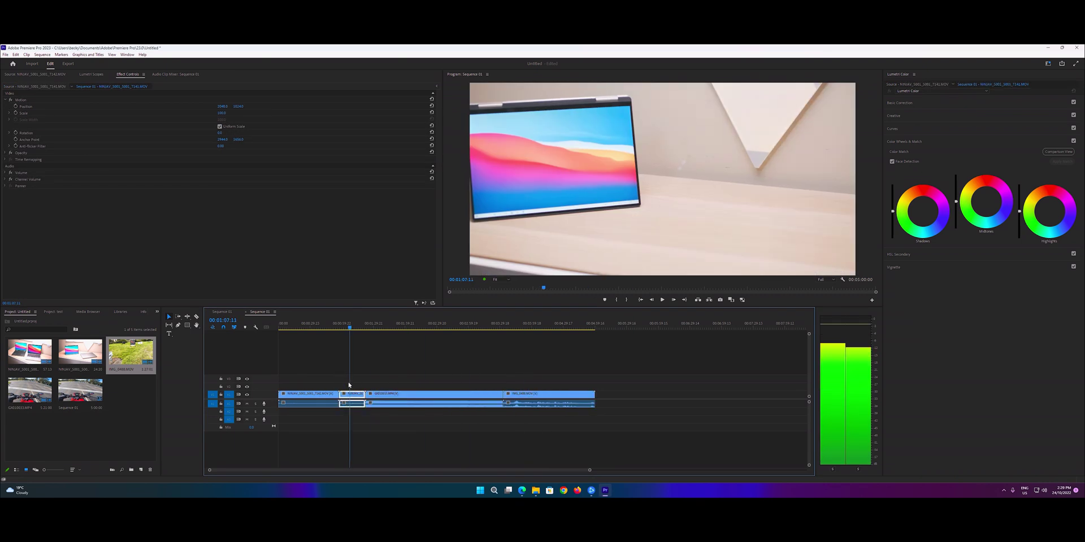
left_click(305, 390)
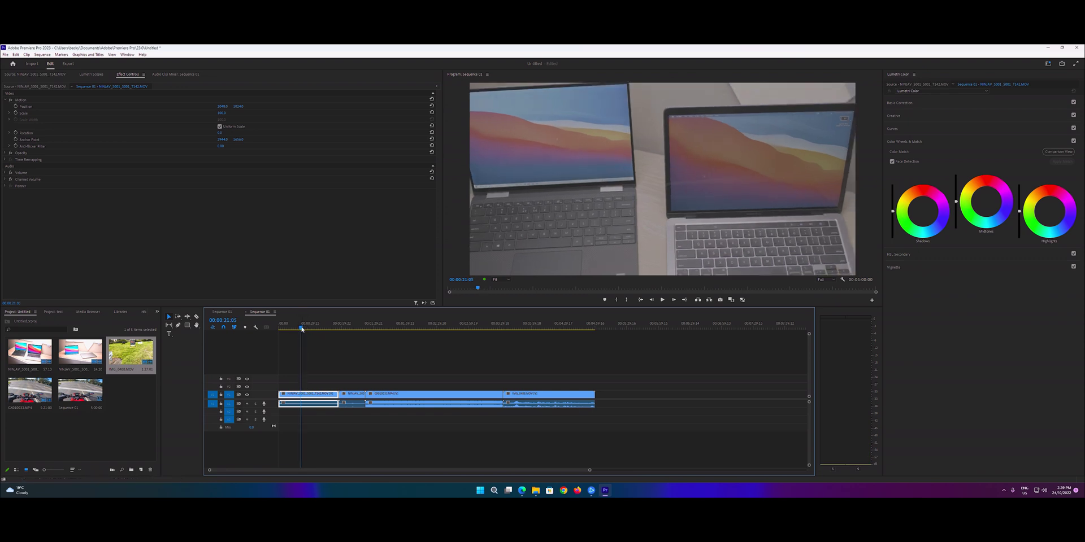
left_click(472, 348)
left_click_drag(475, 348, 298, 329)
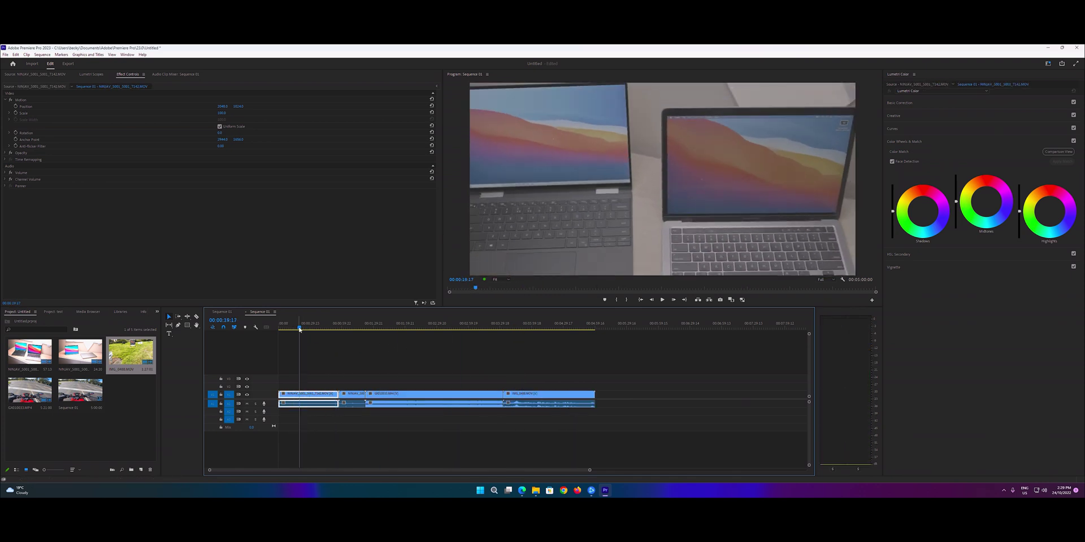
left_click(921, 103)
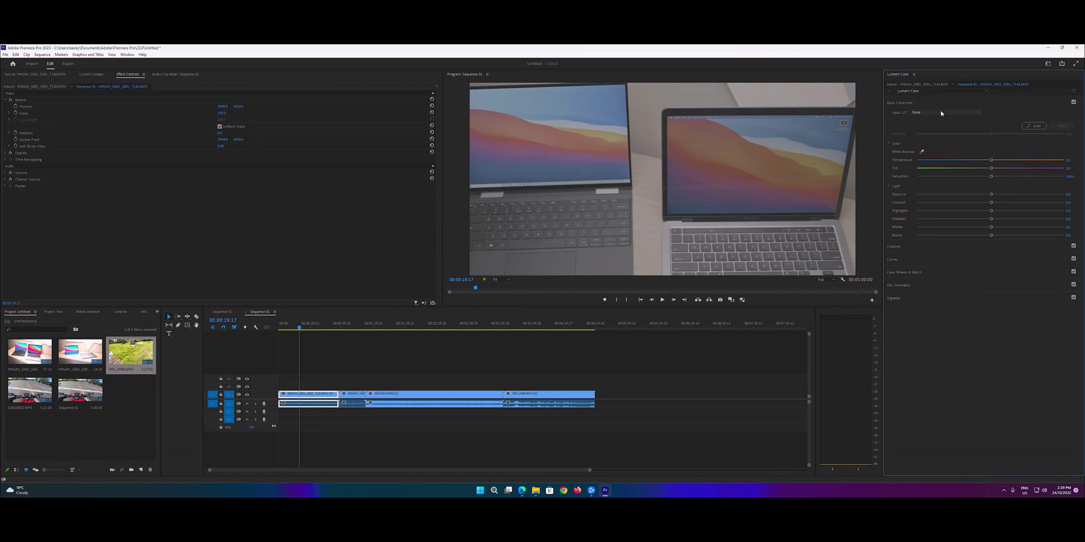
- Browse for a custom input LUT and download the Panasonic V-Log .cube file in Edge
left_click(940, 113)
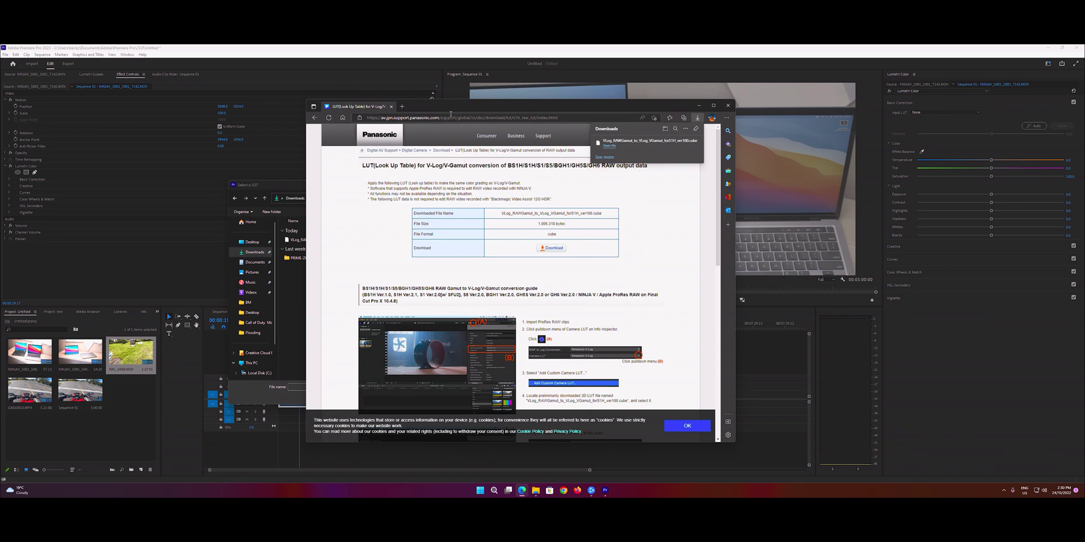
left_click_drag(450, 114, 497, 121)
key("ctrl+t")
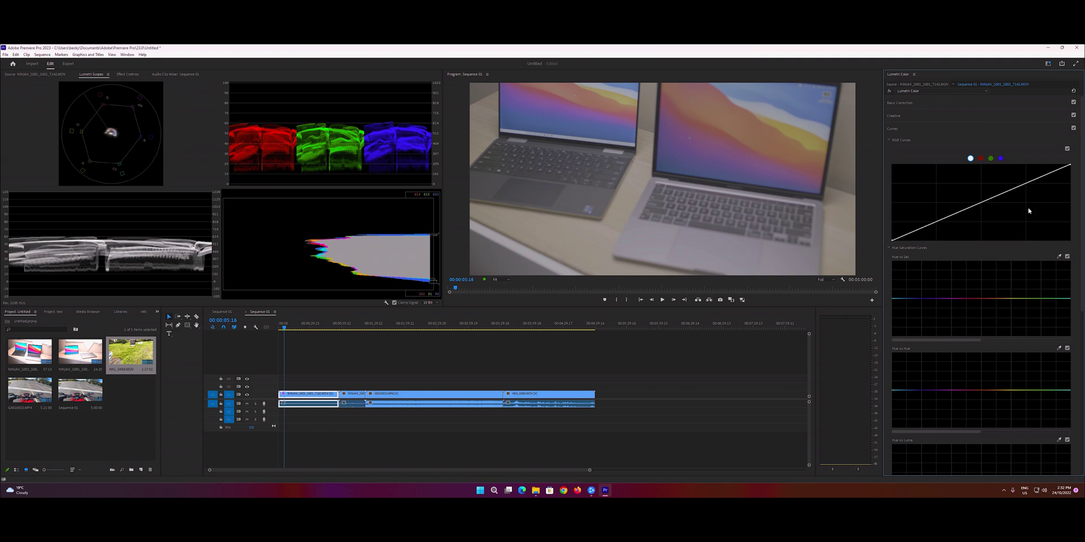
- Shape the RGB curve into an S-curve, lifting highlights and deepening shadows
left_click_drag(1028, 188, 1020, 167)
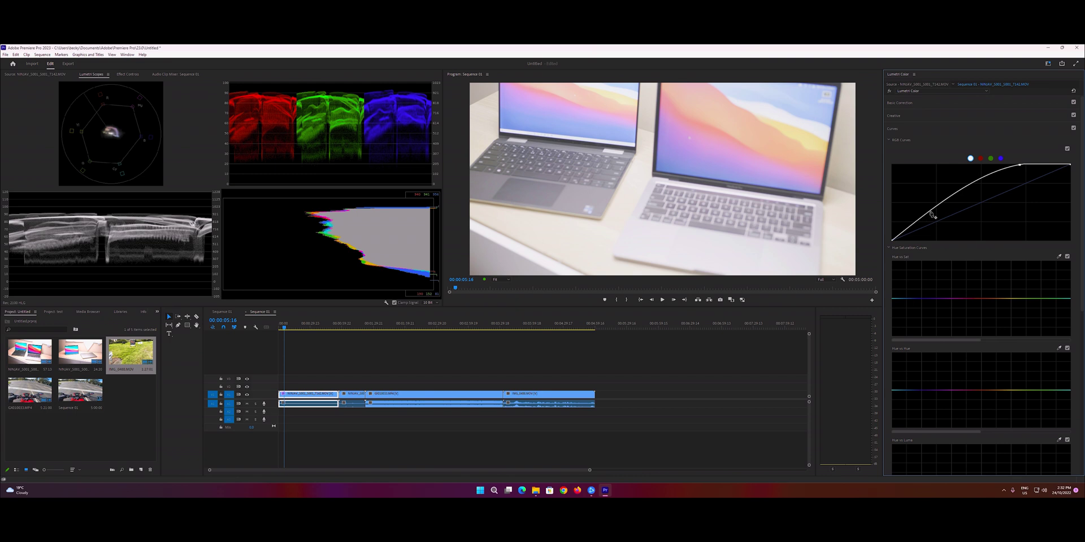
left_click_drag(931, 215, 945, 227)
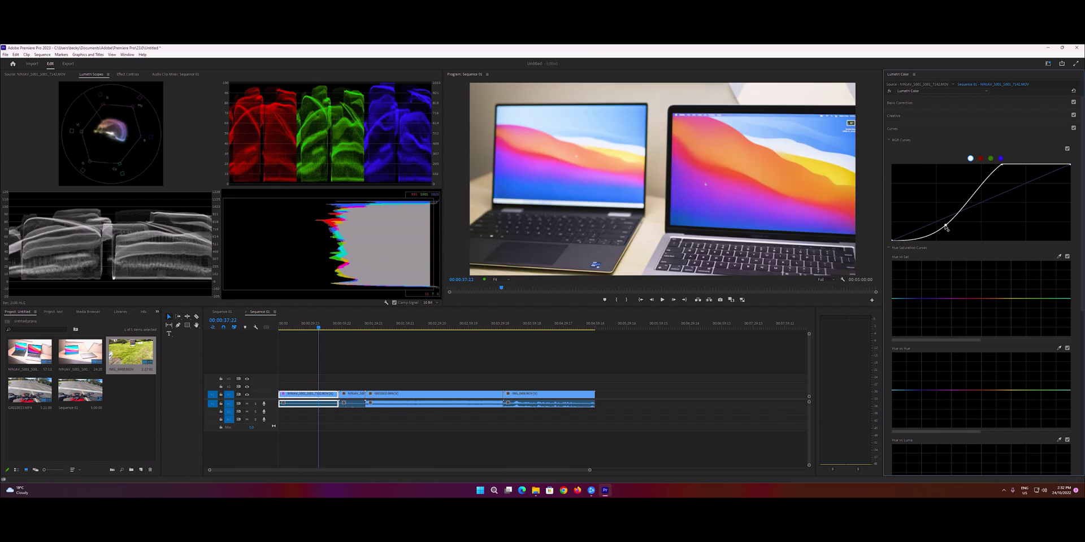
left_click_drag(945, 227, 942, 228)
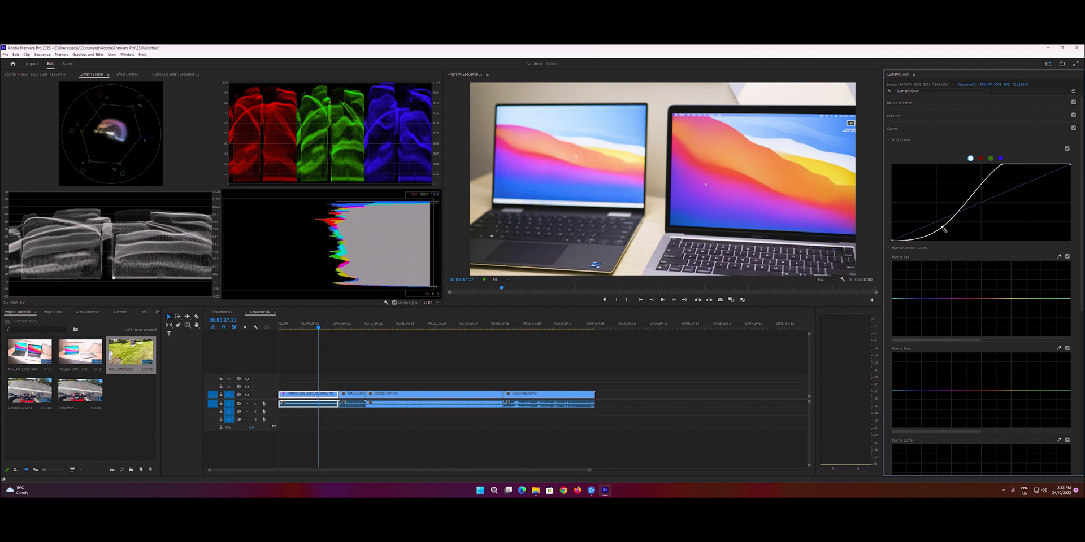
- Play the graded sequence and stop it near the start at 00:00:02:16
left_click(298, 326)
key("space")
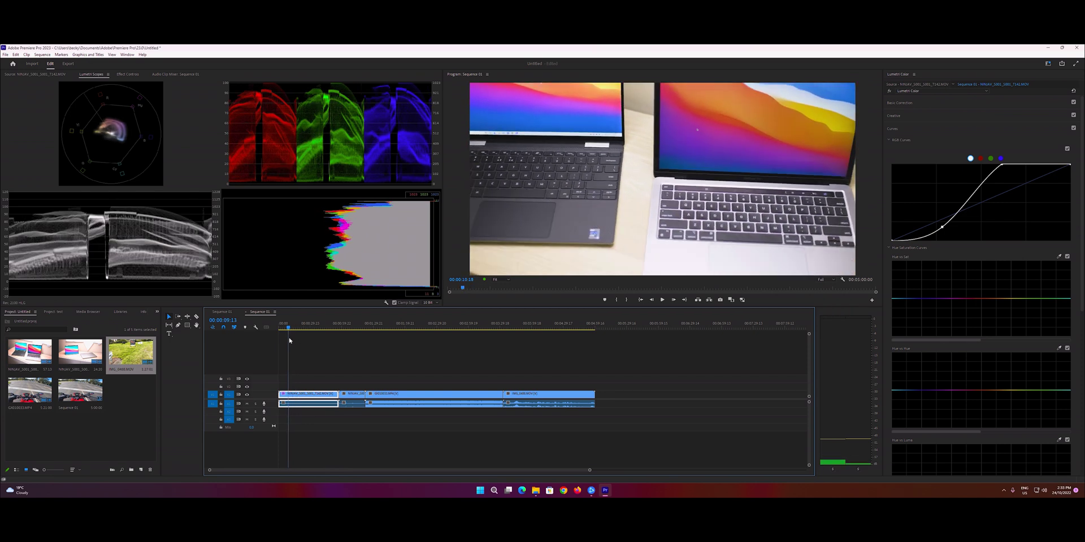
left_click(285, 328)
left_click(282, 340)
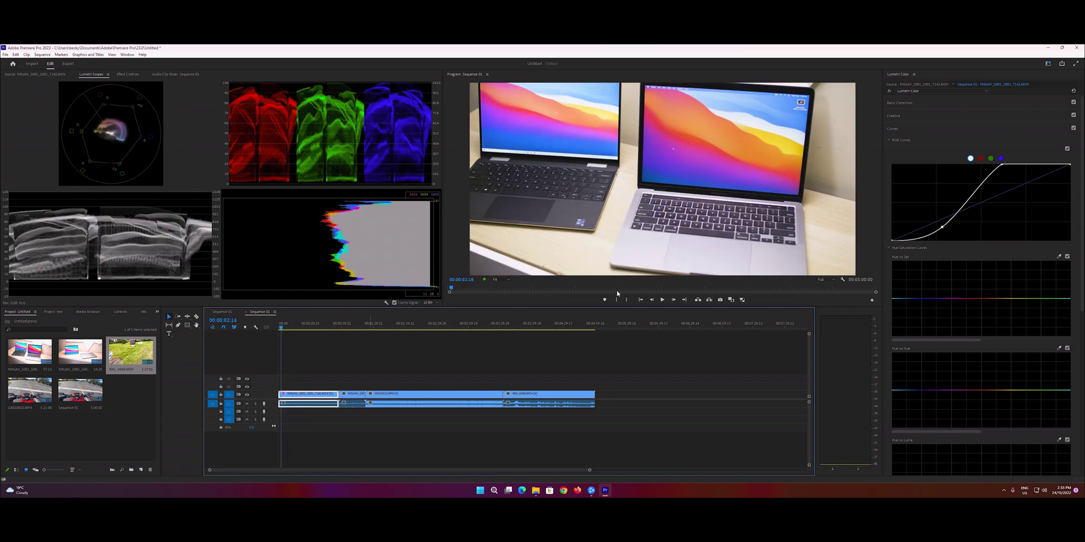
left_click(926, 104)
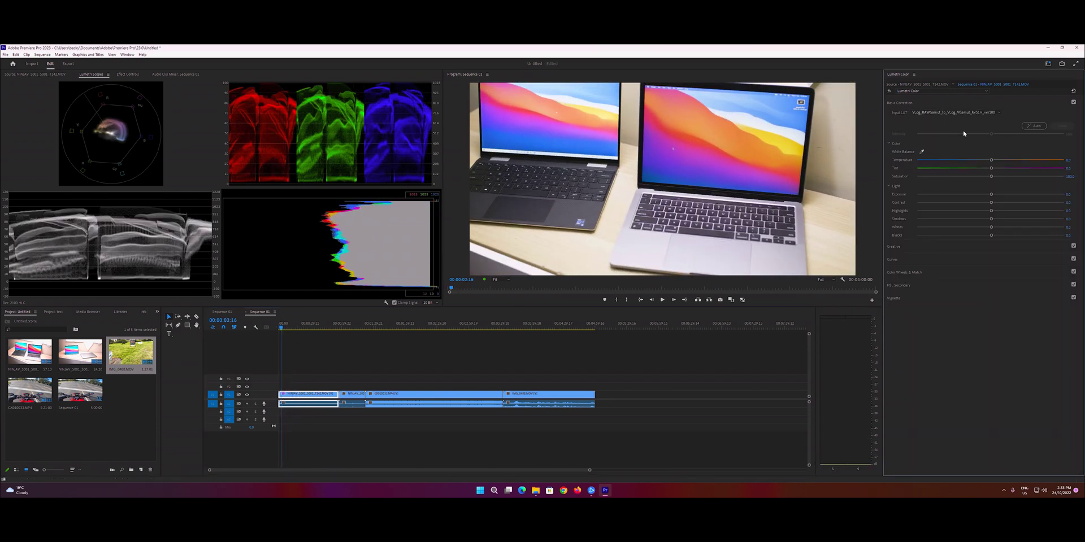
- Raise the laptop clip's Lumetri Basic Correction contrast to 28.1
left_click(989, 247)
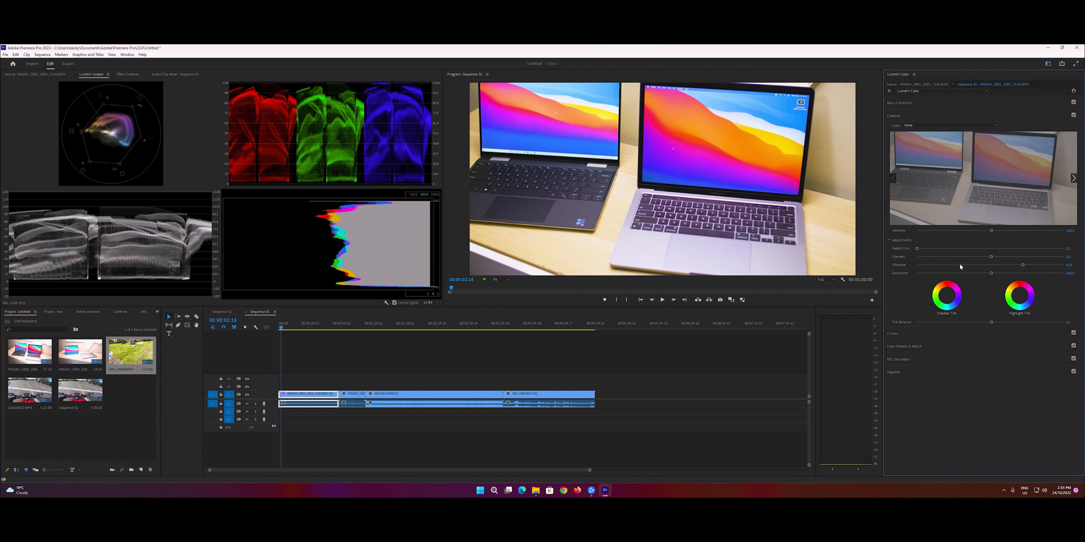
left_click(929, 104)
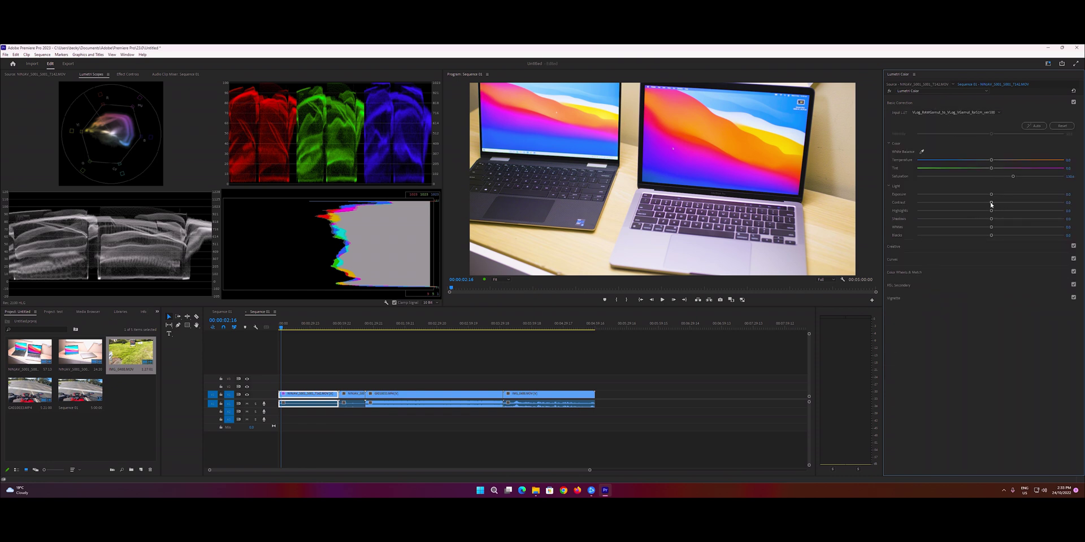
left_click_drag(992, 204, 1009, 203)
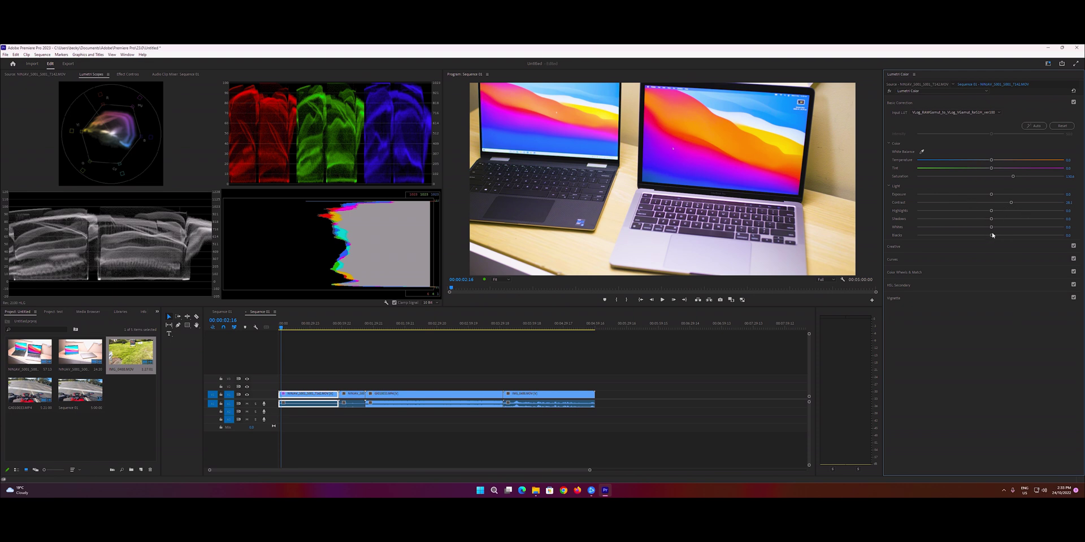
- Play the sequence from about fourteen seconds and stop at 00:00:20:00
left_click_drag(281, 328, 323, 328)
left_click(468, 288)
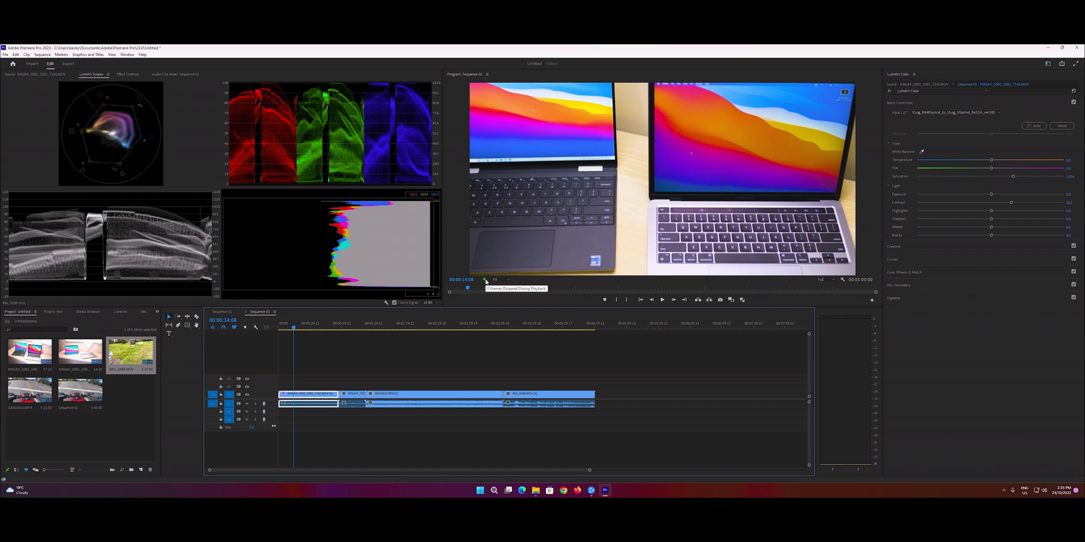
key("space")
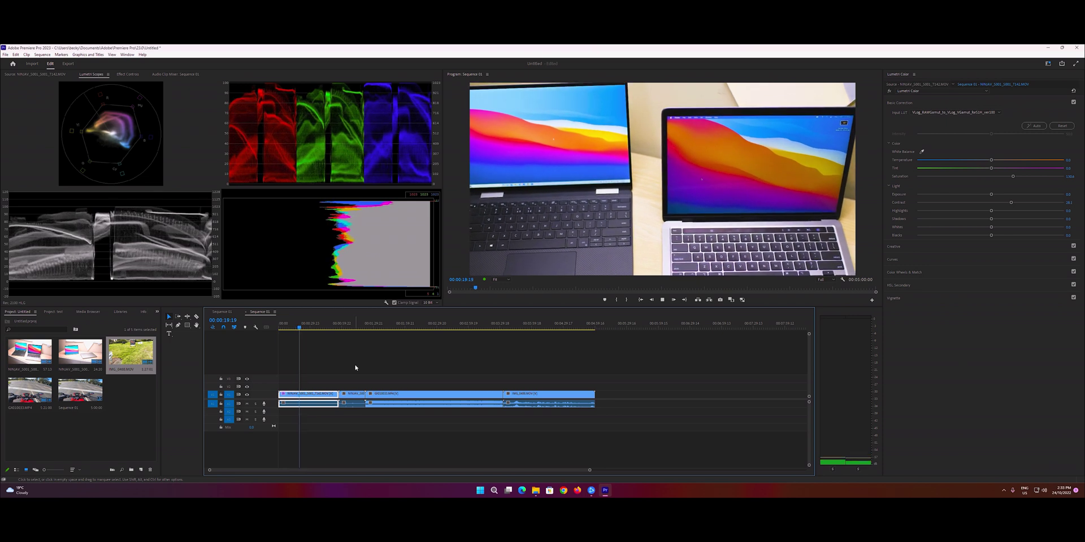
key("space")
- Open Task Manager's Performance page and play the sequence from the start
key("ctrl+alt+Delete")
left_click(532, 269)
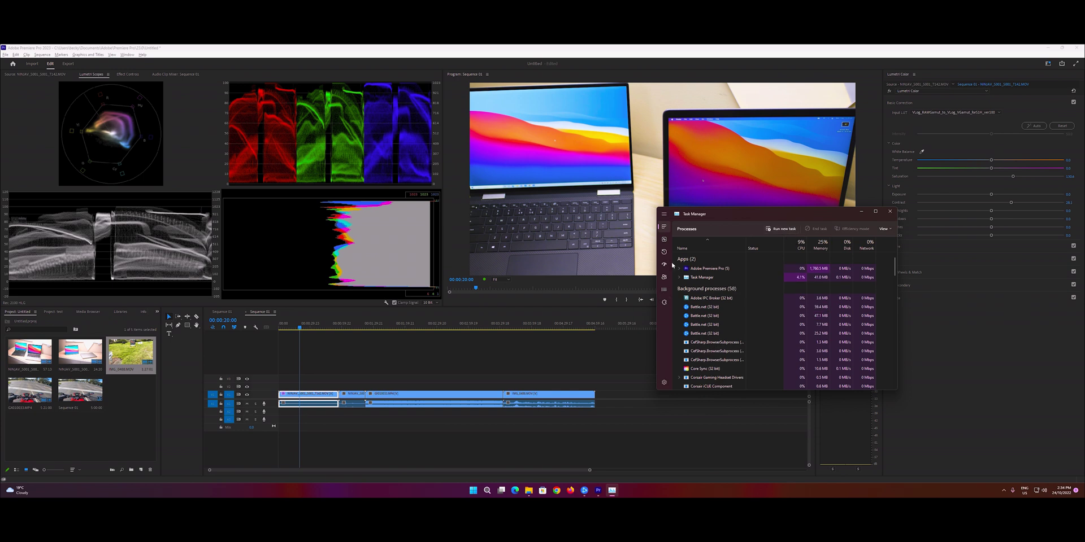
left_click(664, 239)
left_click_drag(734, 214, 802, 206)
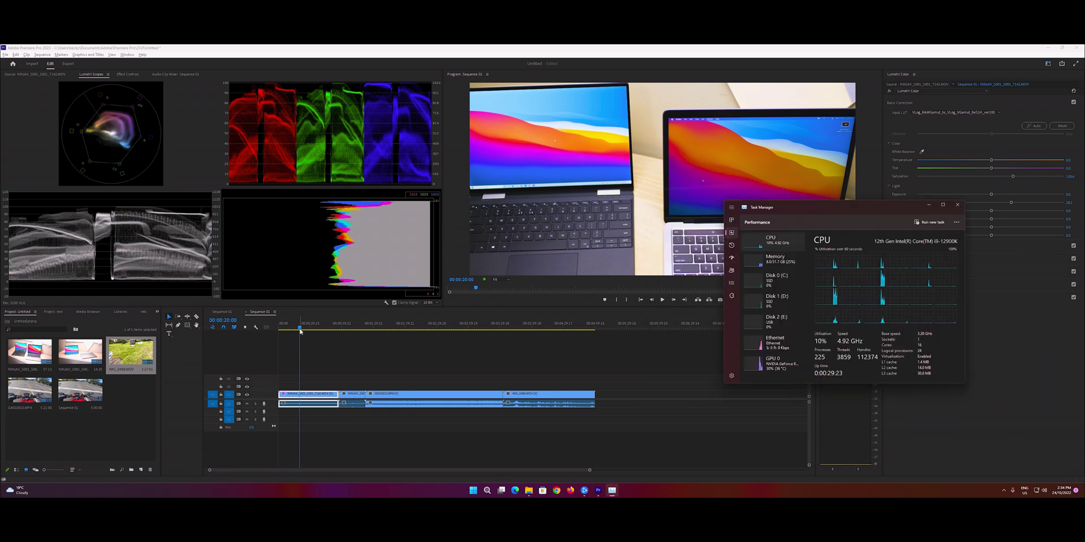
left_click(300, 332)
key("Home")
key("space")
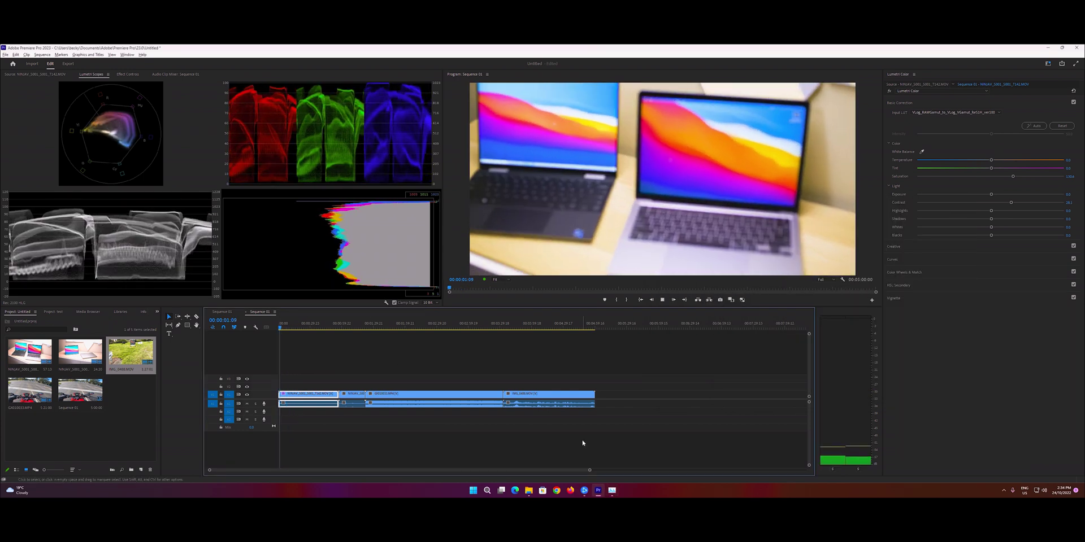
- Enlarge and reposition Task Manager, then replay from about fourteen seconds while watching CPU usage
left_click(612, 491)
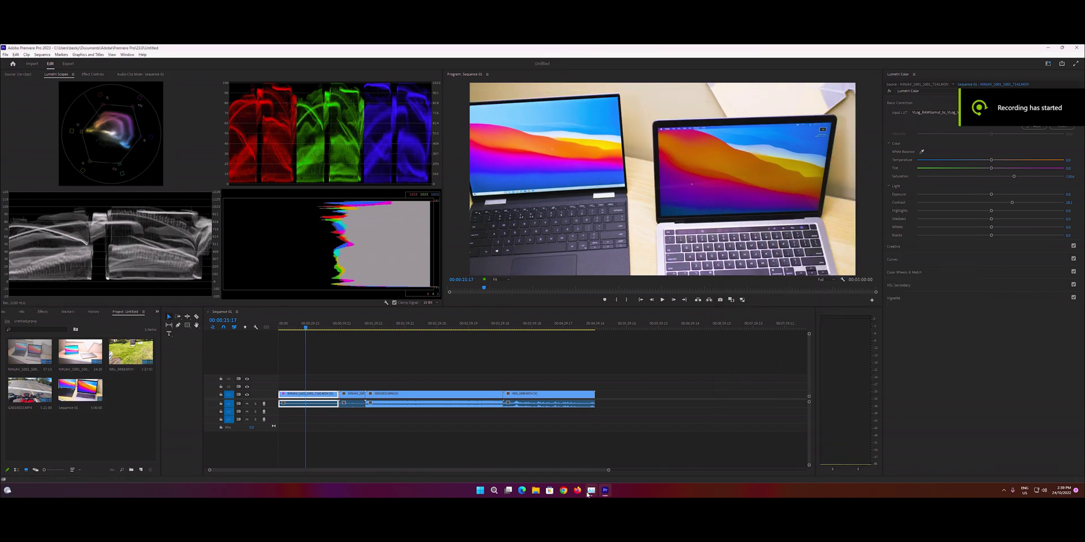
left_click(590, 491)
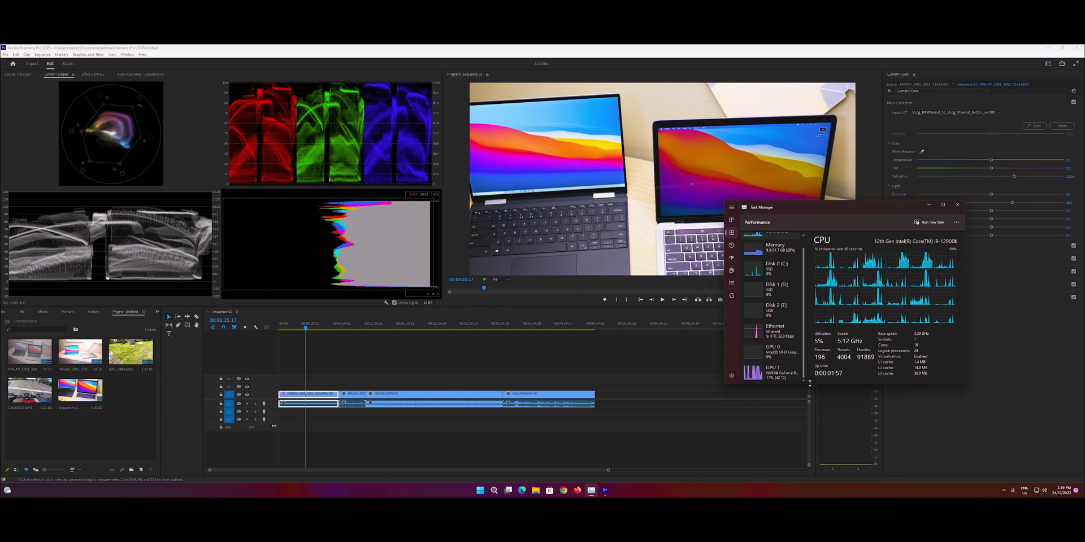
left_click_drag(815, 383, 817, 415)
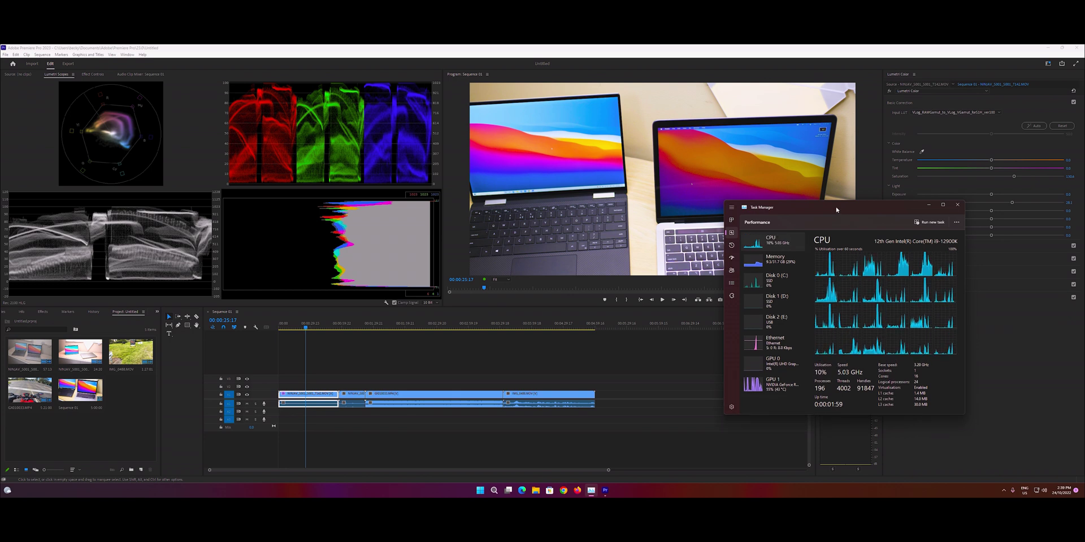
left_click_drag(836, 209, 884, 176)
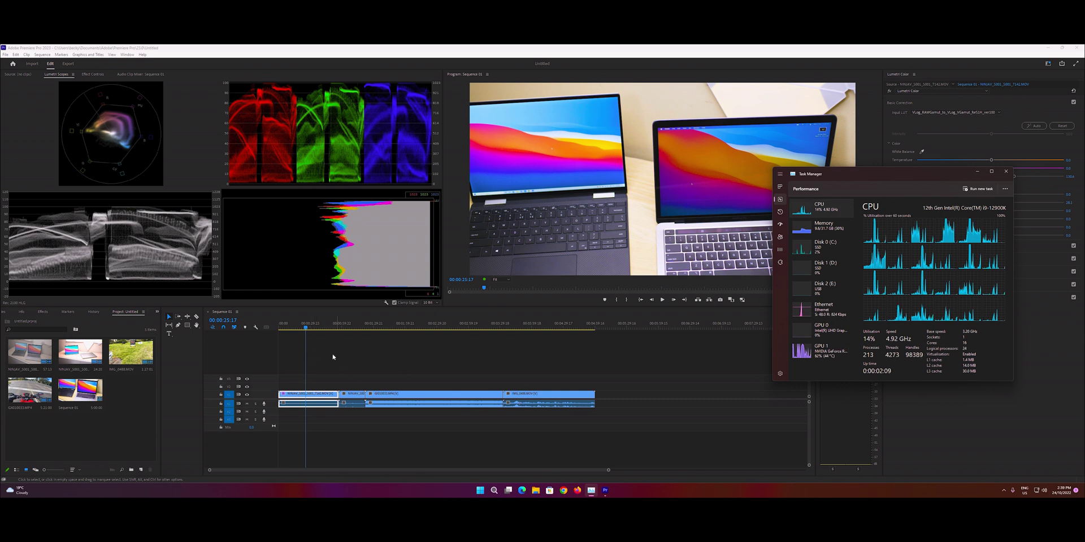
left_click(315, 328)
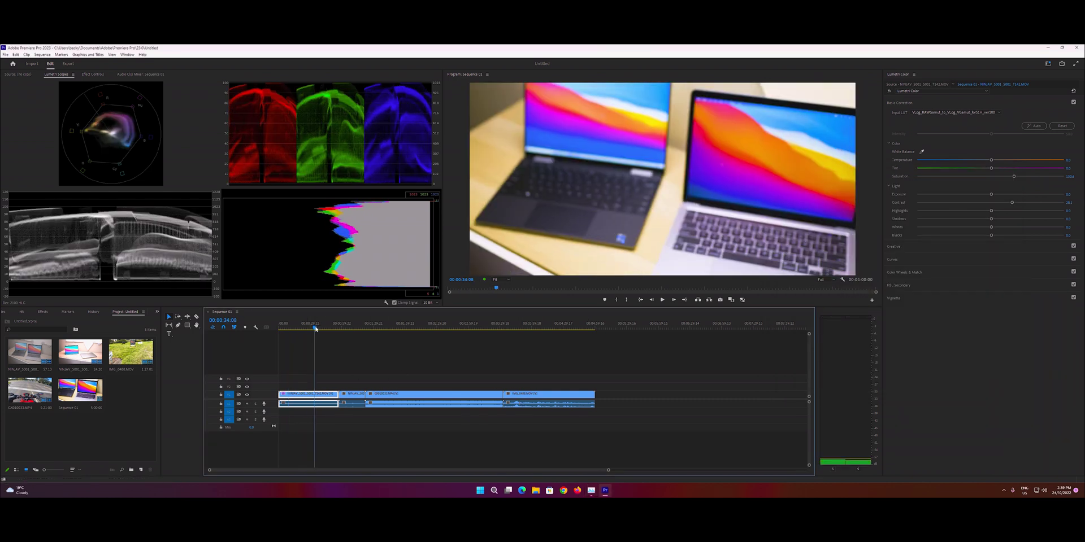
left_click_drag(315, 328, 293, 329)
key("space")
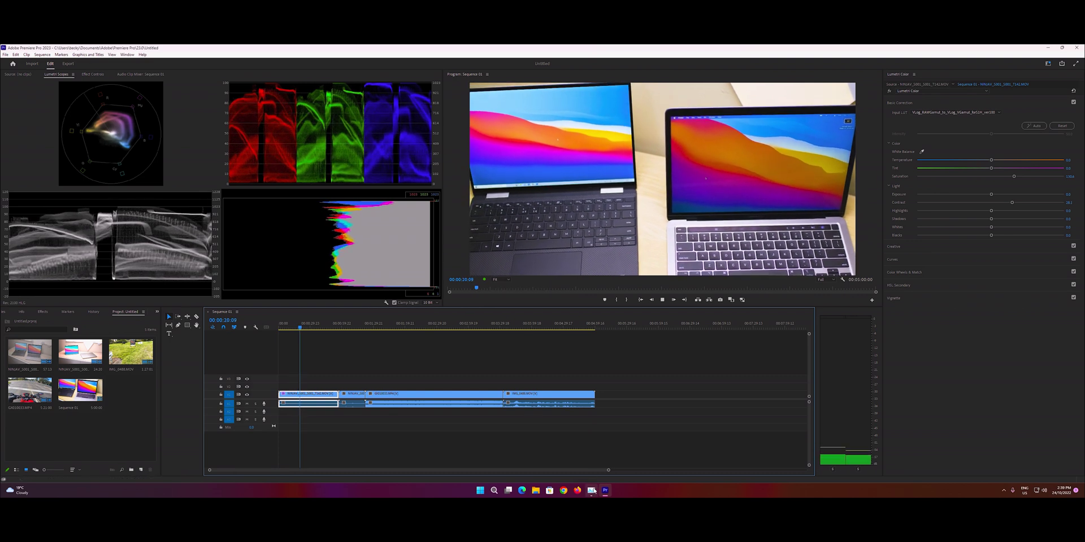
left_click(592, 491)
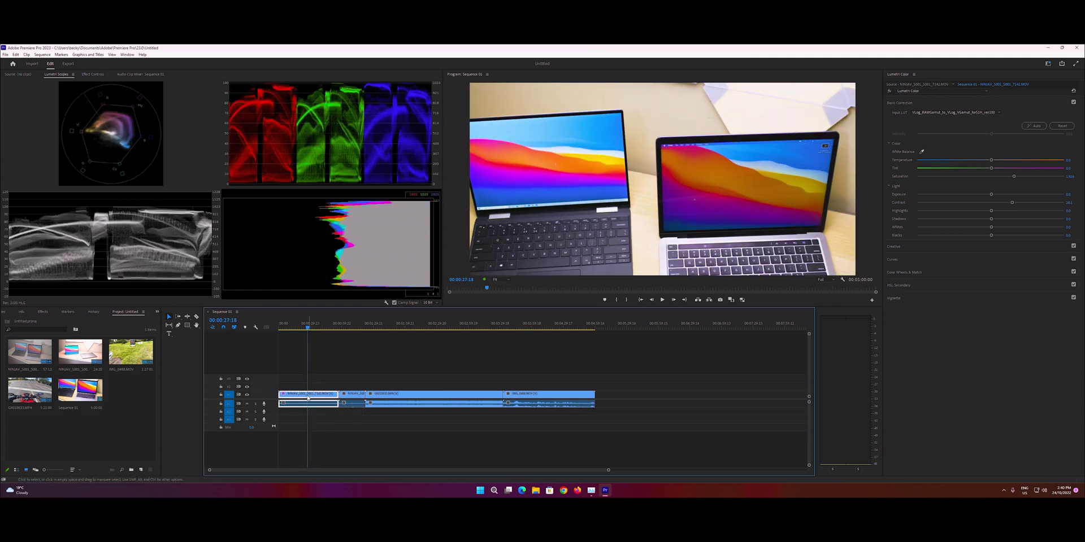
left_click_drag(308, 329, 348, 327)
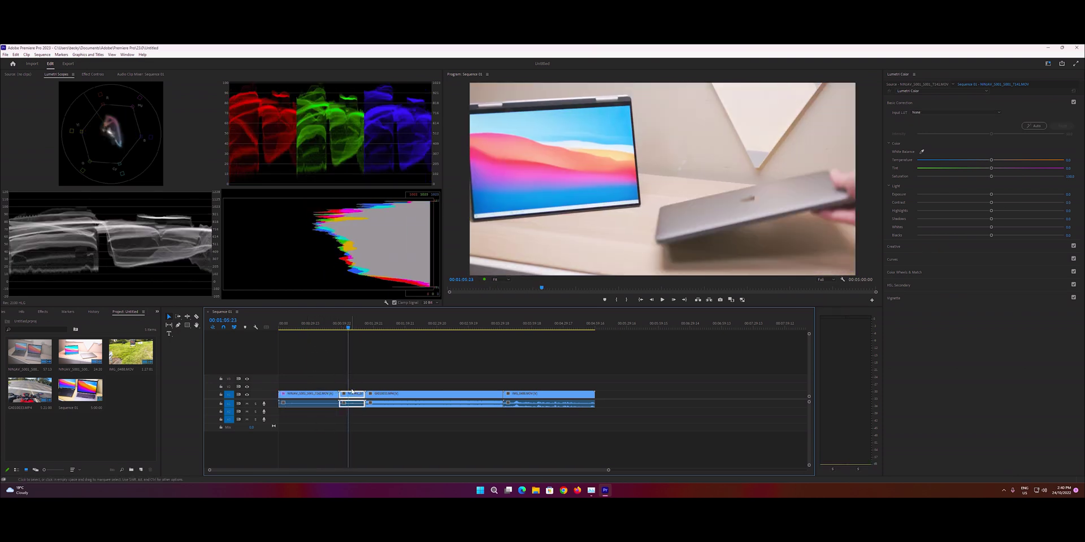
- Paste the copied Lumetri Color grade onto the second laptop clip with Paste Attributes
left_click(16, 54)
left_click(34, 106)
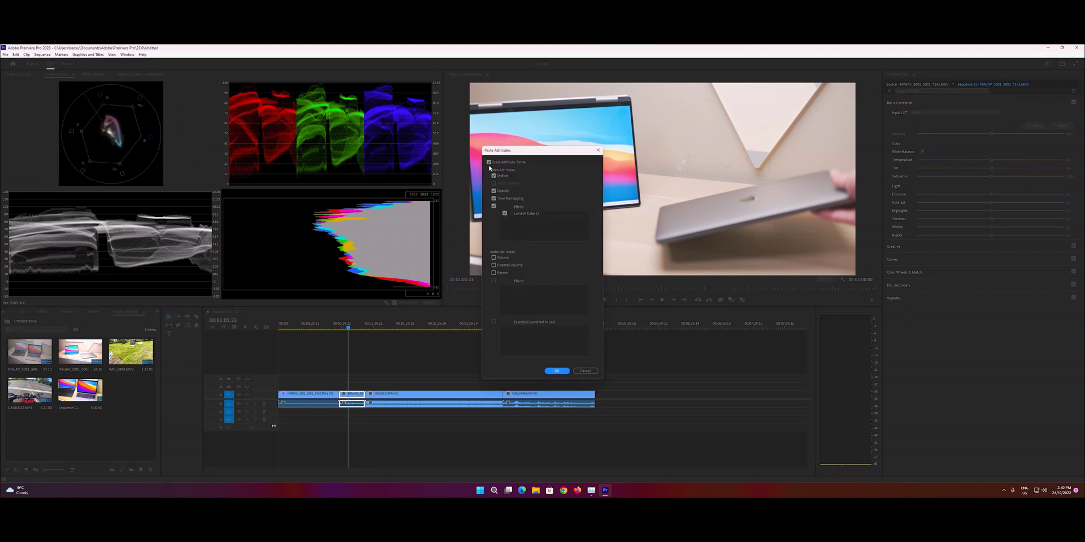
left_click(557, 371)
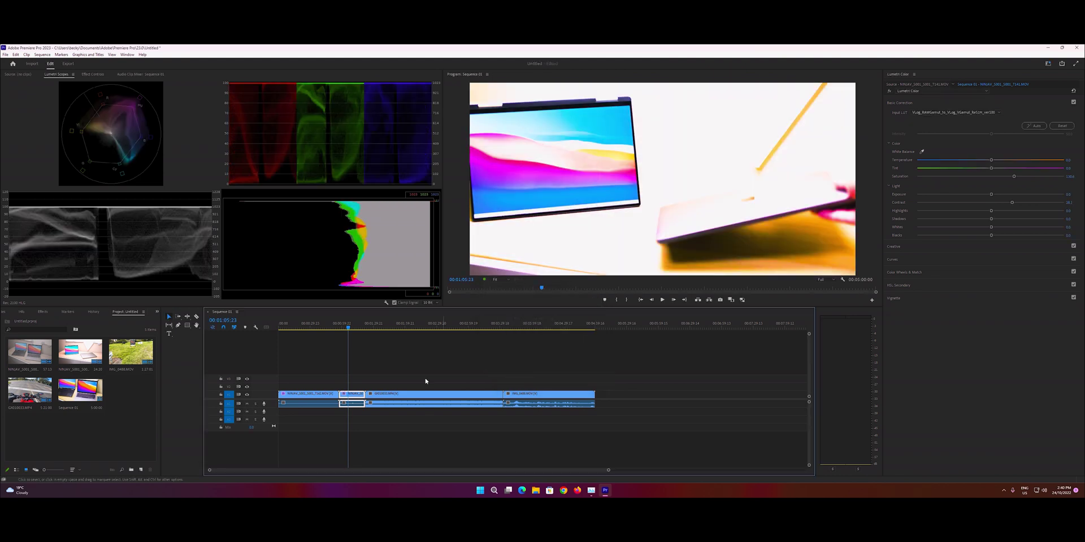
mouse_move(348, 331)
left_mouse_down()
mouse_move(329, 328)
mouse_move(348, 340)
left_mouse_up()
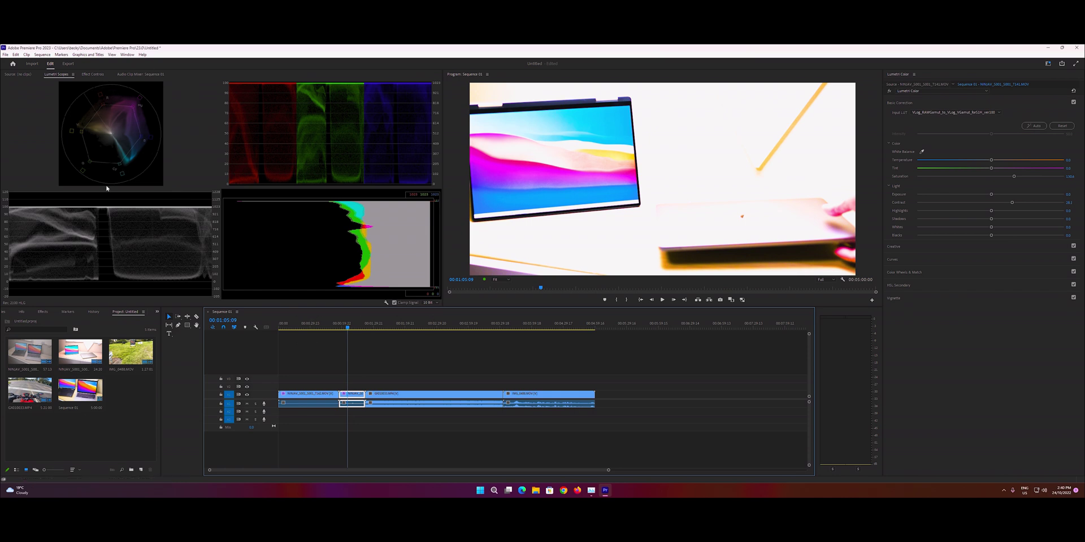
- Set the second clip's RAW source colour space to V-Gamut/V-Log
left_click(93, 74)
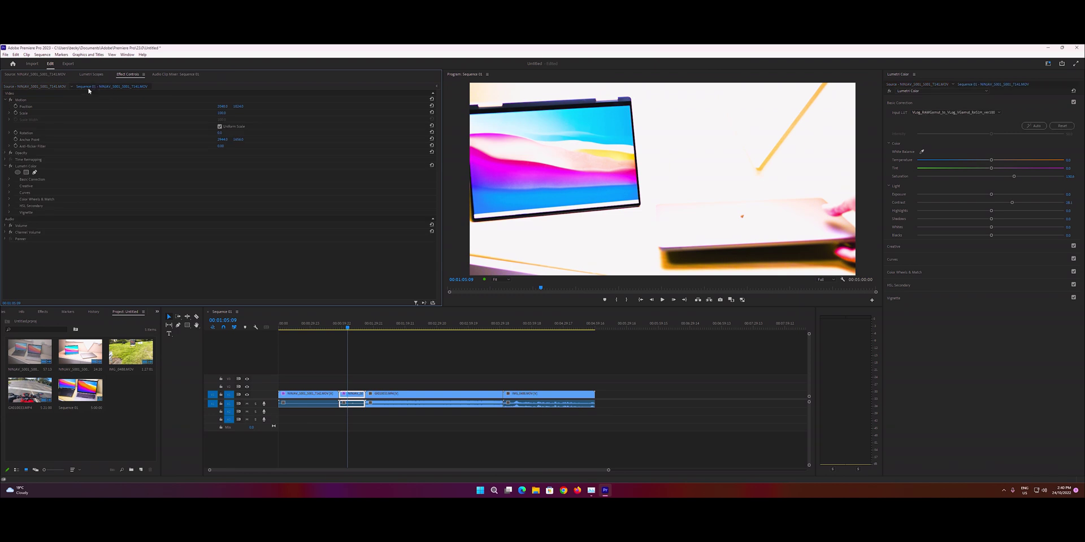
left_click(225, 114)
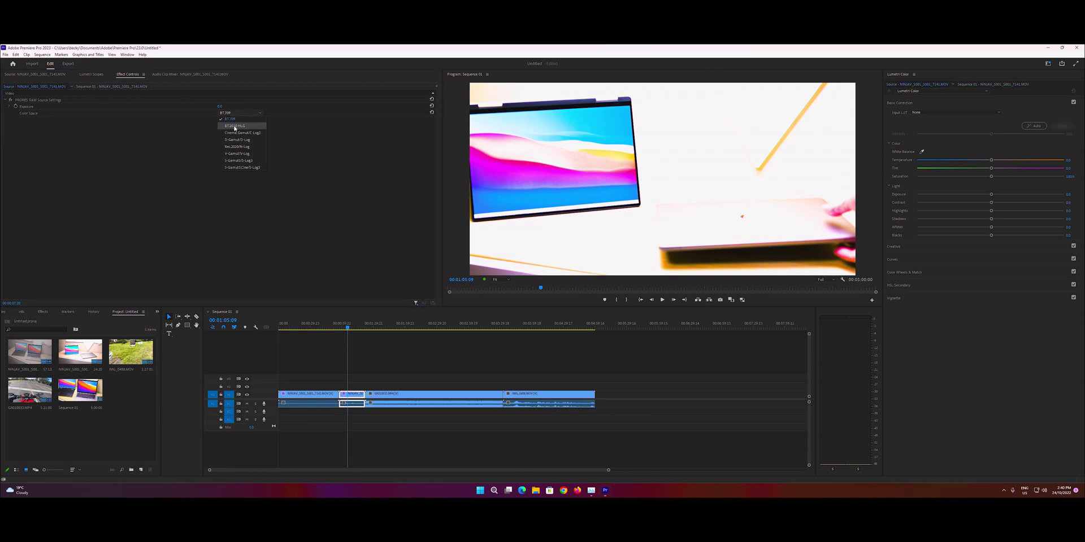
left_click(247, 157)
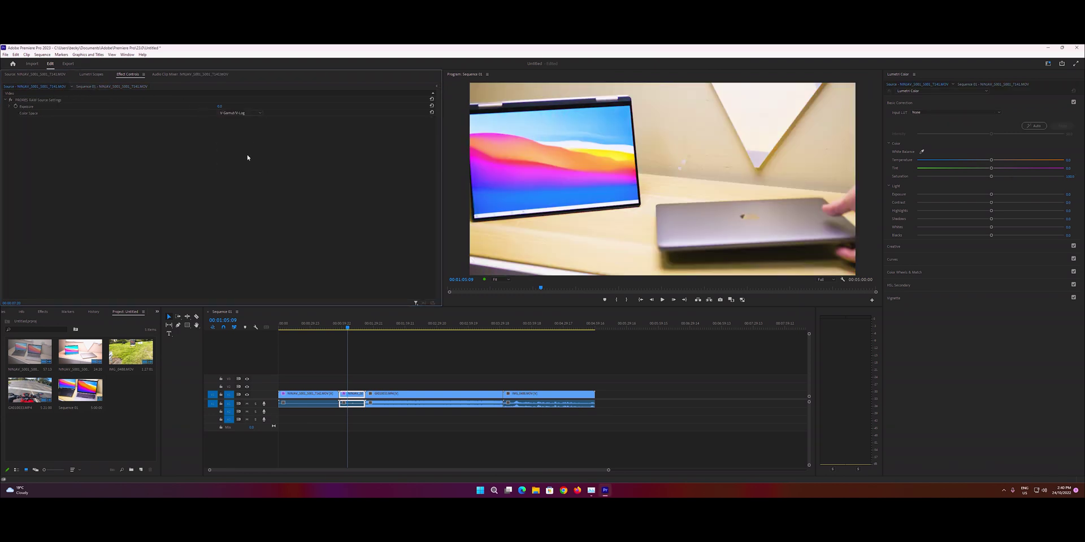
left_click_drag(348, 328, 311, 329)
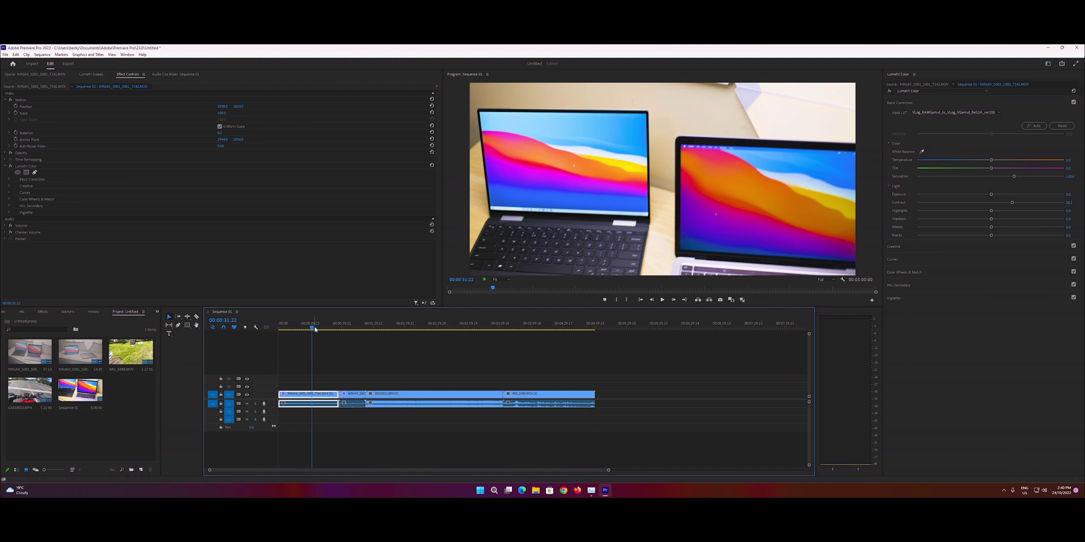
- Check the second clip's input LUT, then view Lumetri Scopes on the motorbike clip
left_click_drag(315, 330, 362, 342)
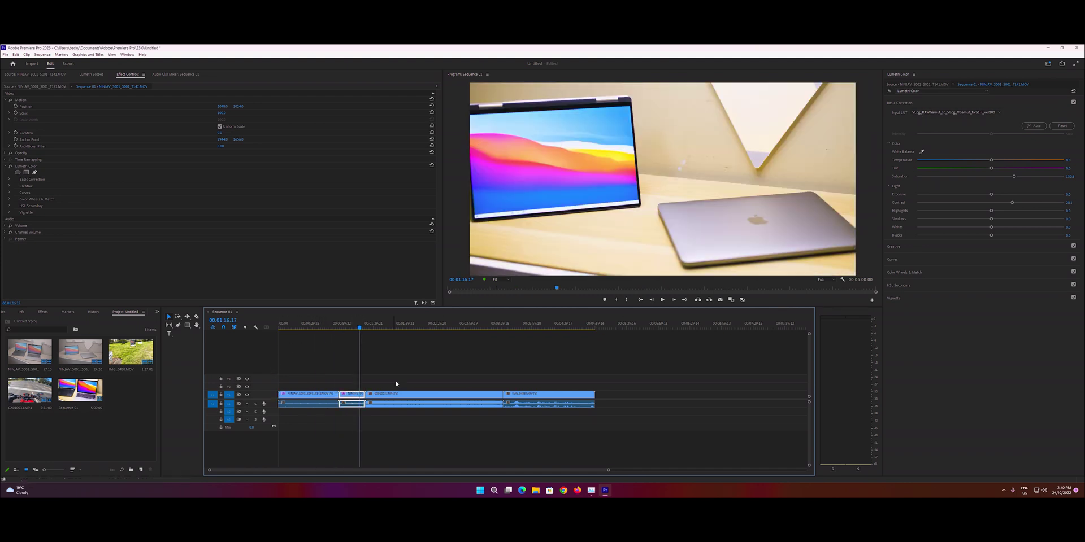
left_click(959, 113)
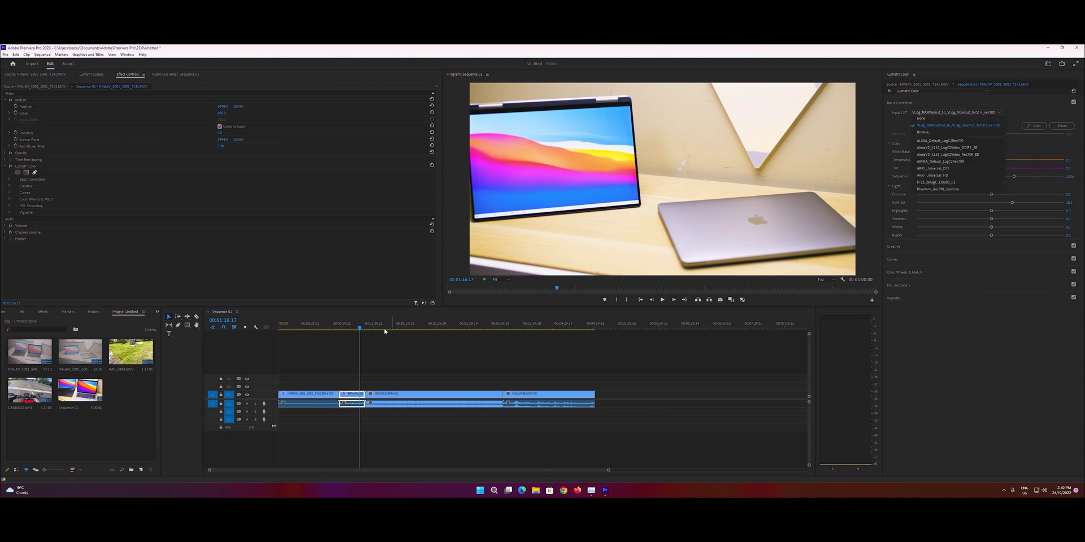
left_click(359, 328)
left_click_drag(359, 328, 346, 329)
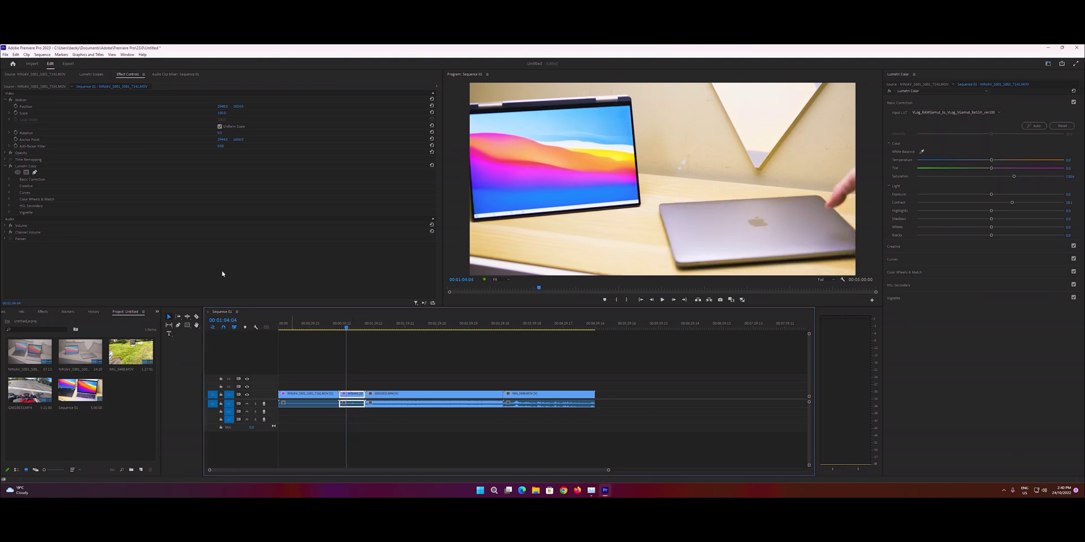
left_click(88, 74)
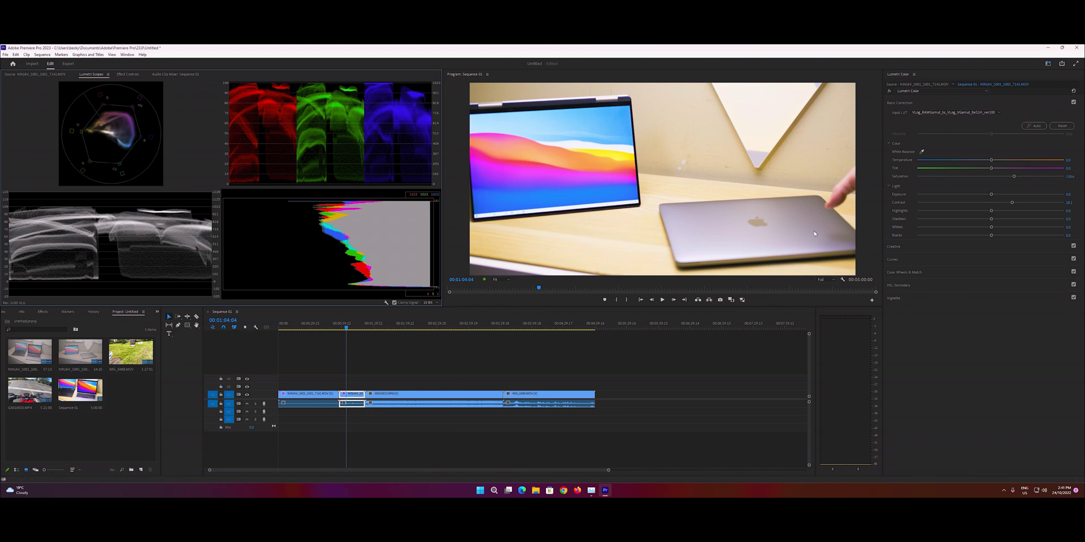
left_click(620, 289)
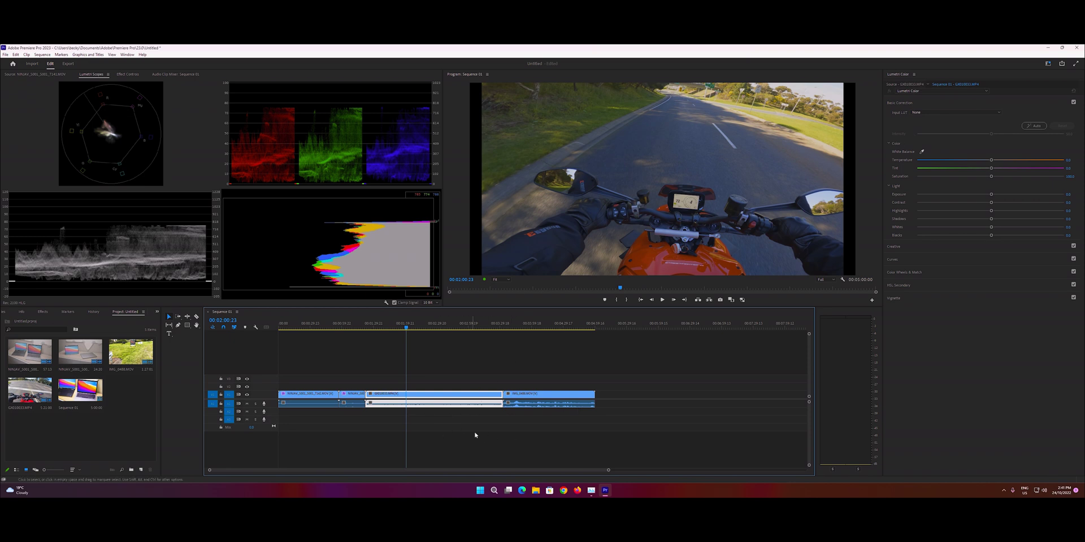
- Play the sequence with Task Manager in front, then drag it off the Lumetri Light sliders
left_click(591, 490)
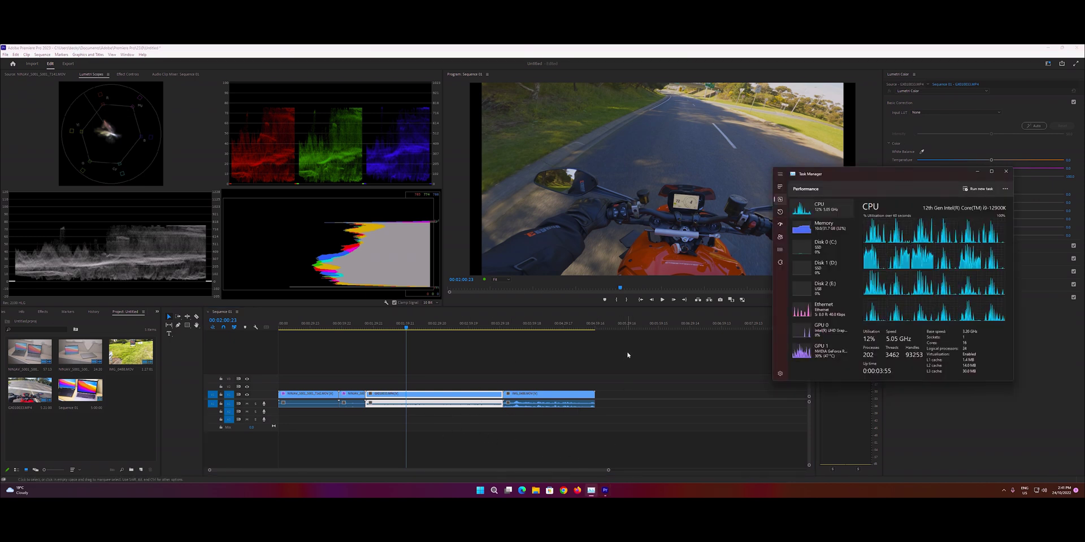
left_click(431, 352)
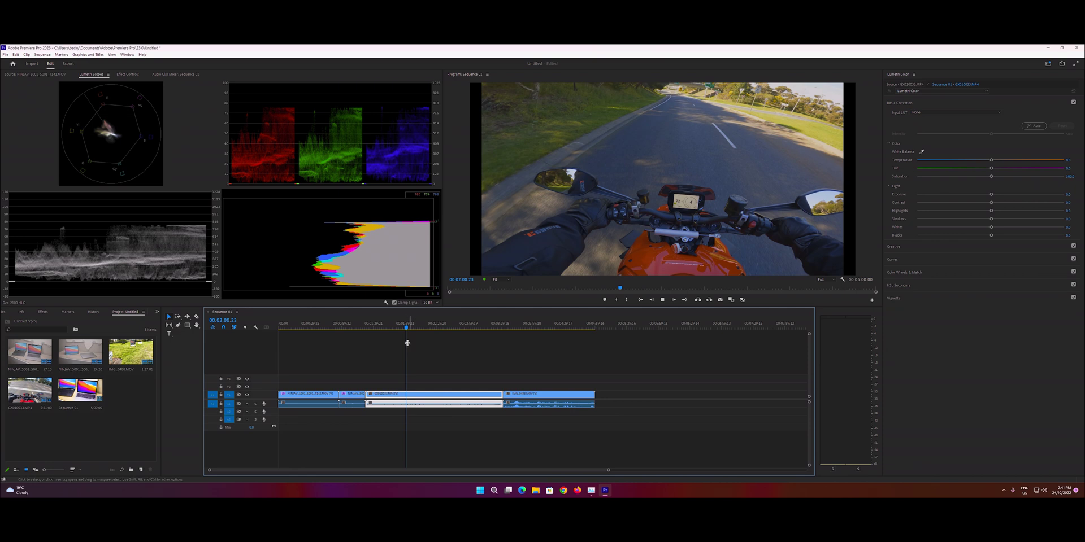
key("space")
left_click(591, 490)
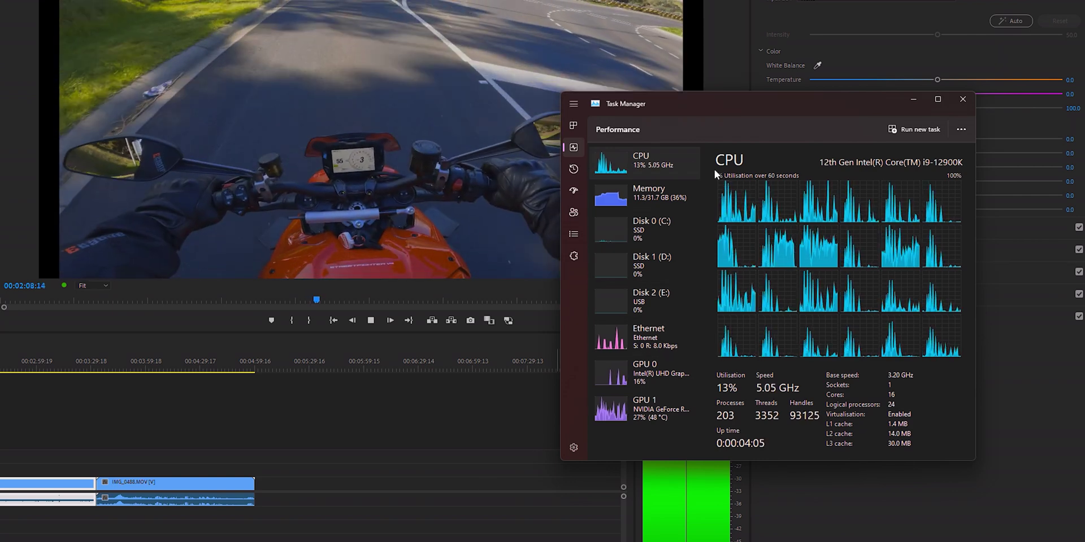
left_click_drag(738, 104, 488, 128)
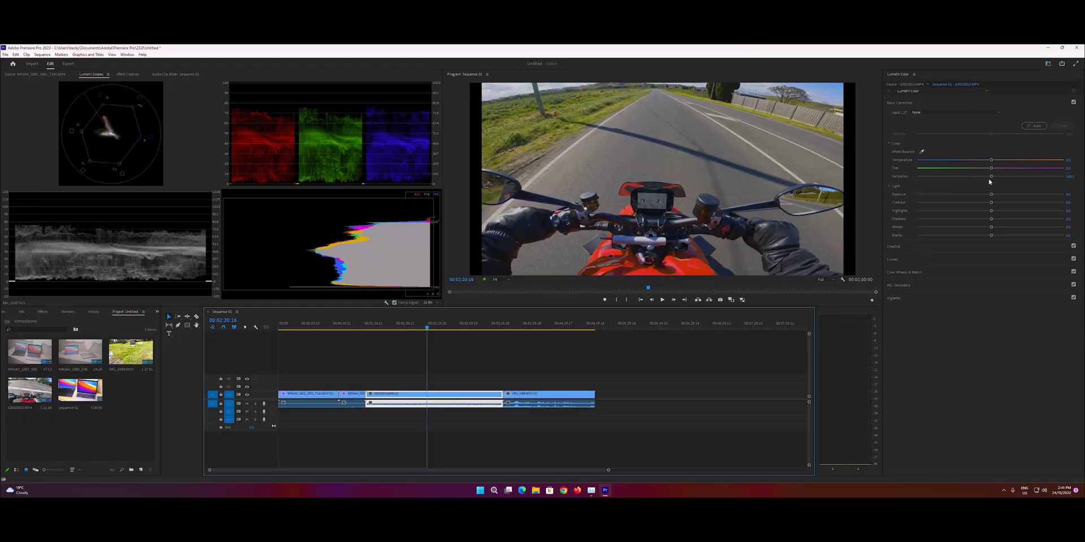
- Give the road clip an S-shaped RGB curve, then replay from about 00:01:59
left_click(930, 260)
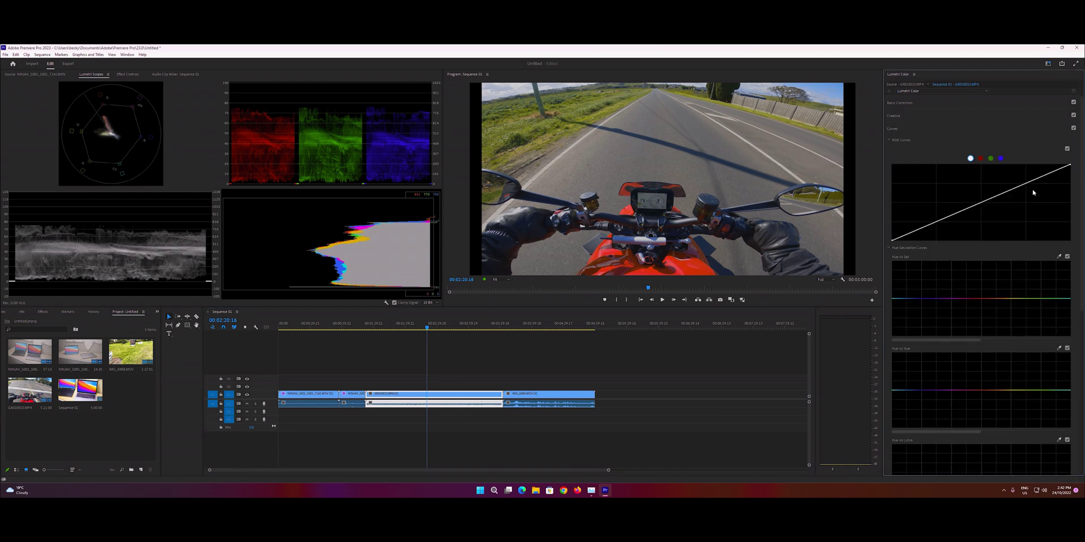
left_click_drag(1025, 183, 1014, 171)
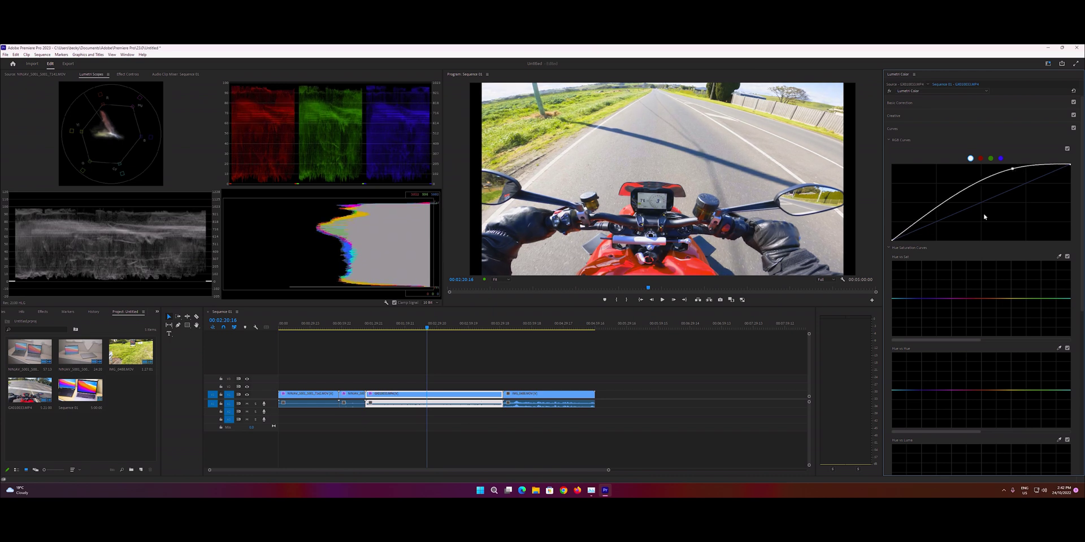
left_click_drag(929, 218, 937, 224)
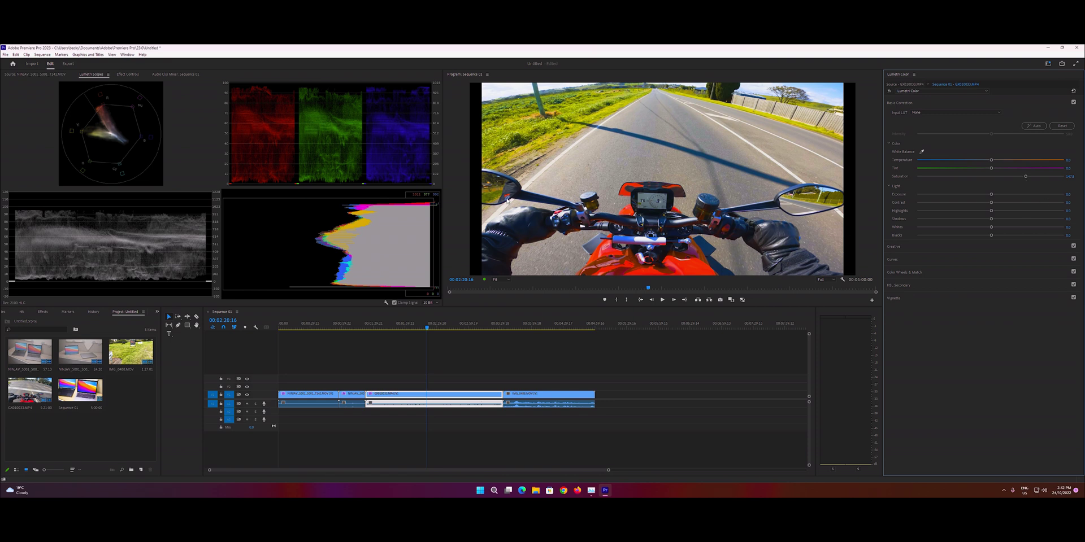
left_click_drag(421, 337, 405, 337)
key("space")
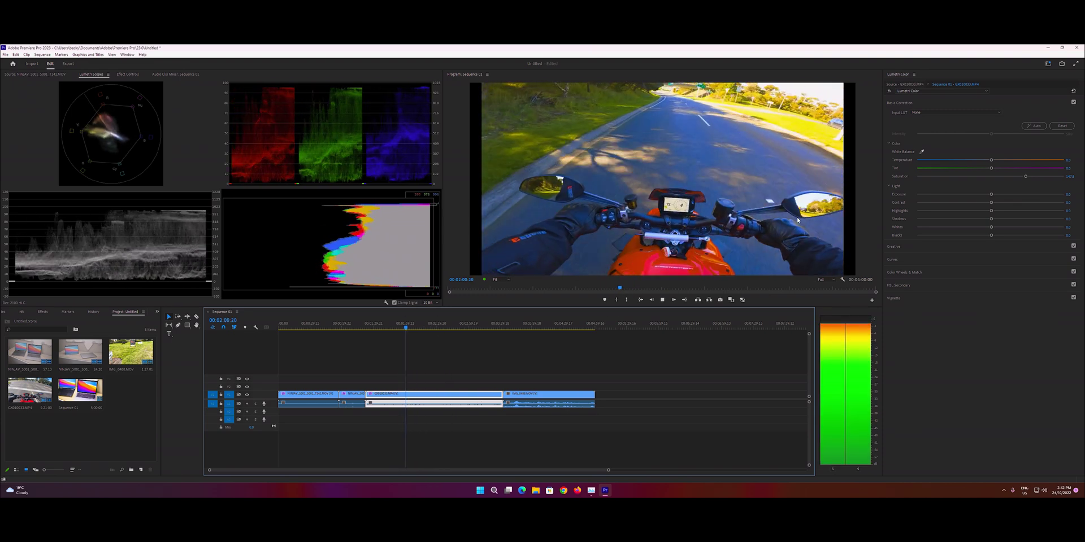
- Play from the IMG_0488 clip with Task Manager restored, then select the GX010033 road clip
left_click(590, 491)
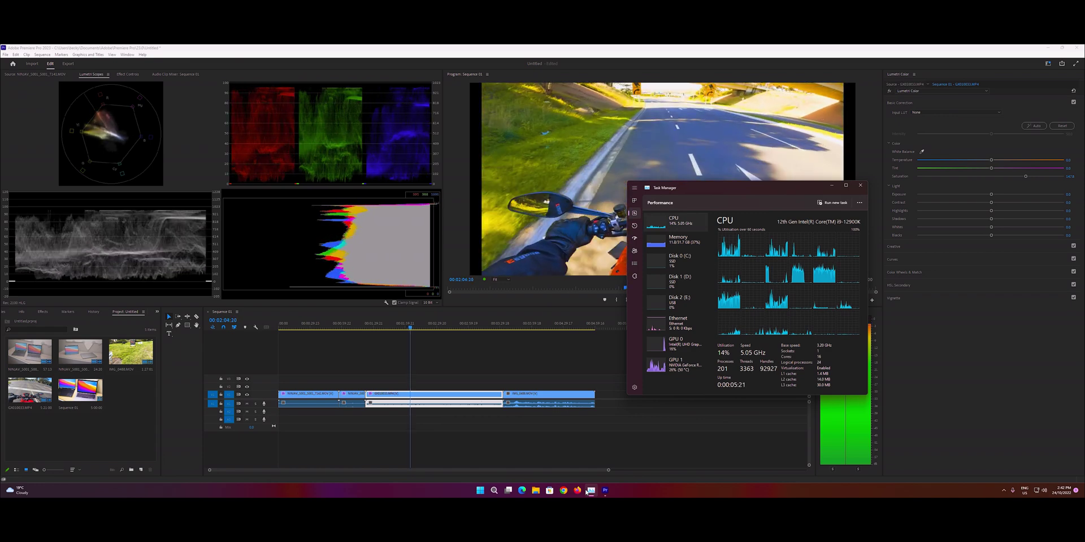
left_click(590, 490)
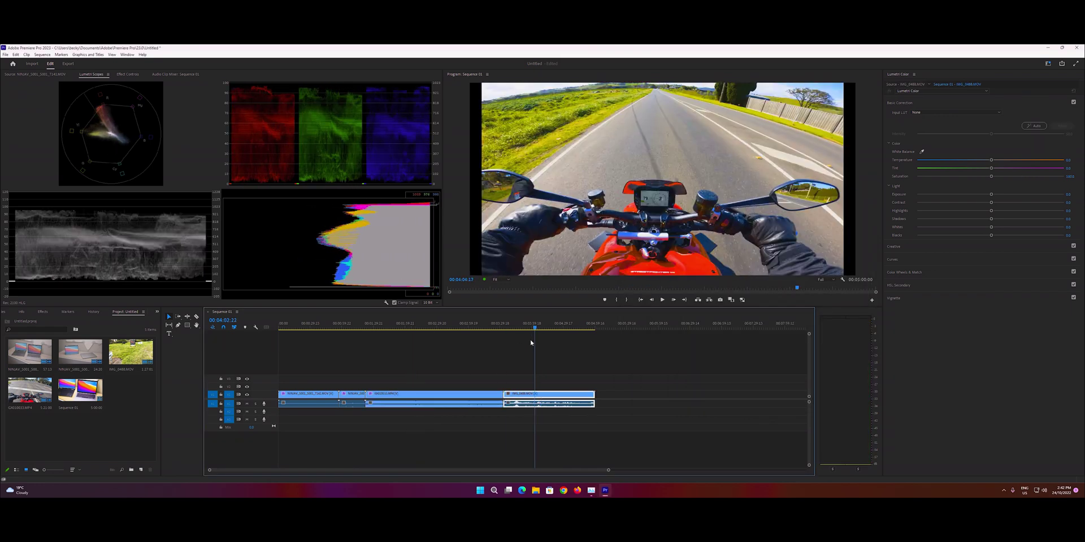
left_click(543, 399)
key("space")
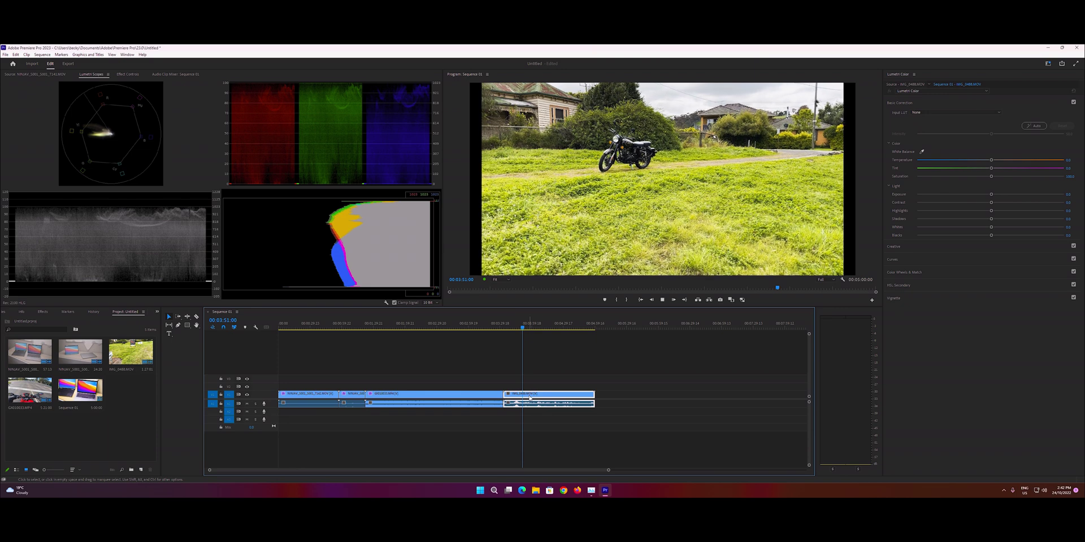
mouse_move(590, 491)
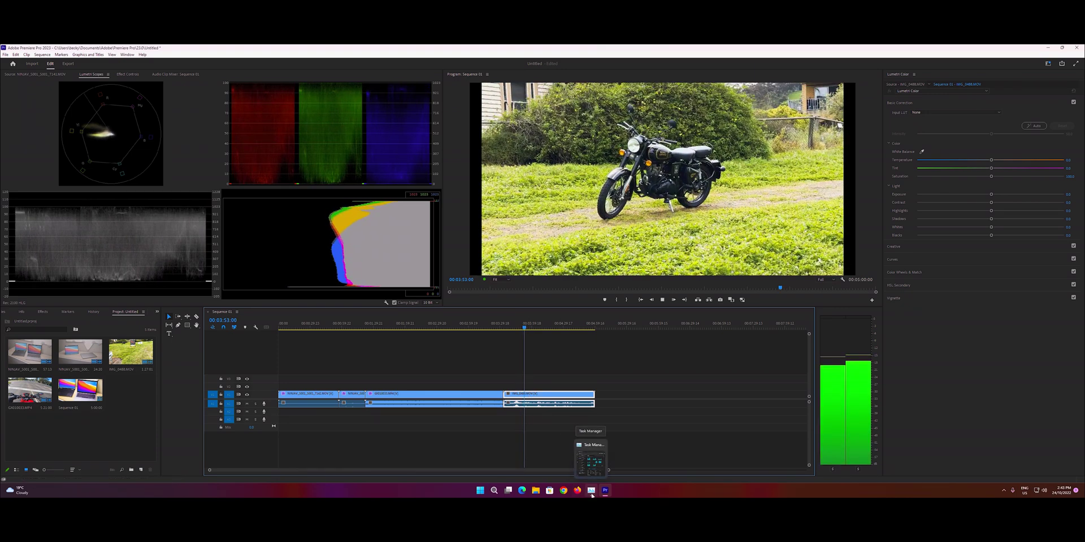
left_click(590, 491)
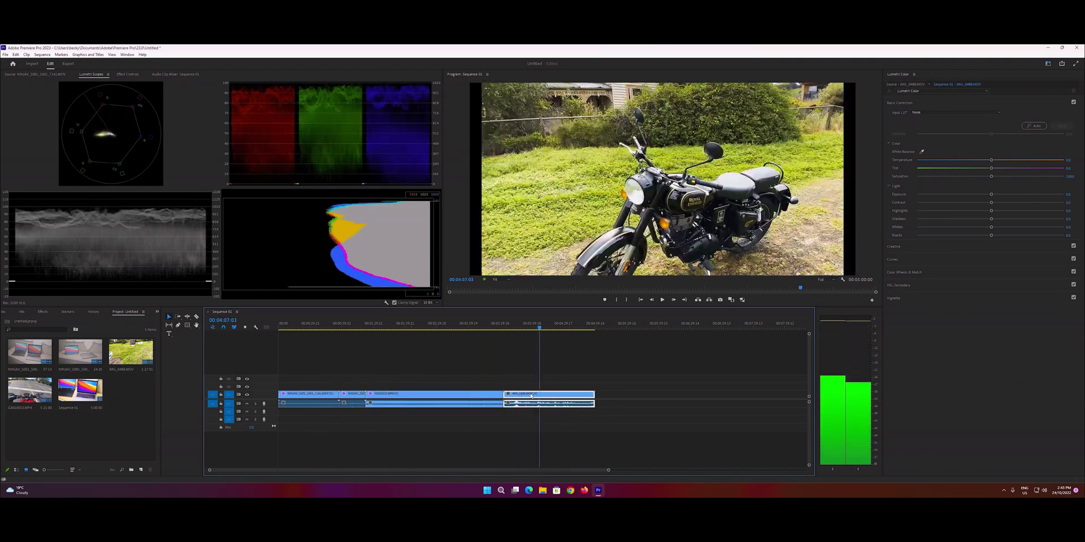
left_click(415, 398)
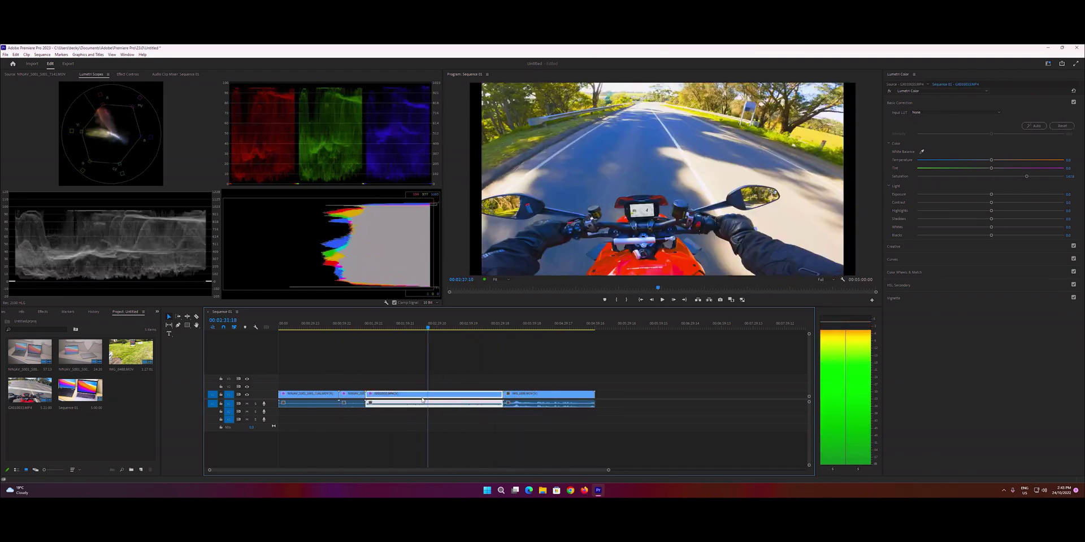
- Scrub and play through the road, laptop and IMG_0488 clips to review each grade
left_click(468, 326)
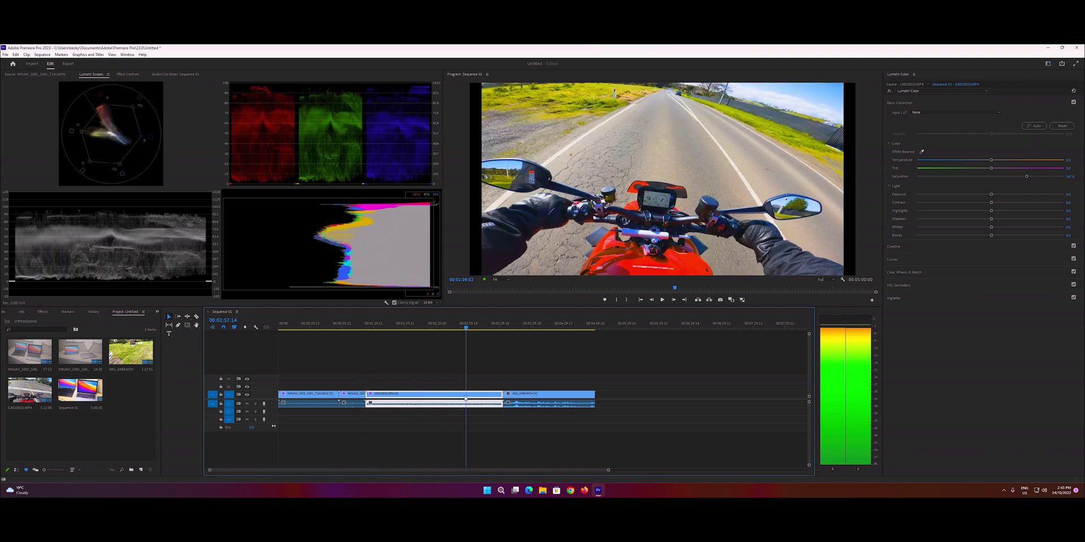
left_click(395, 326)
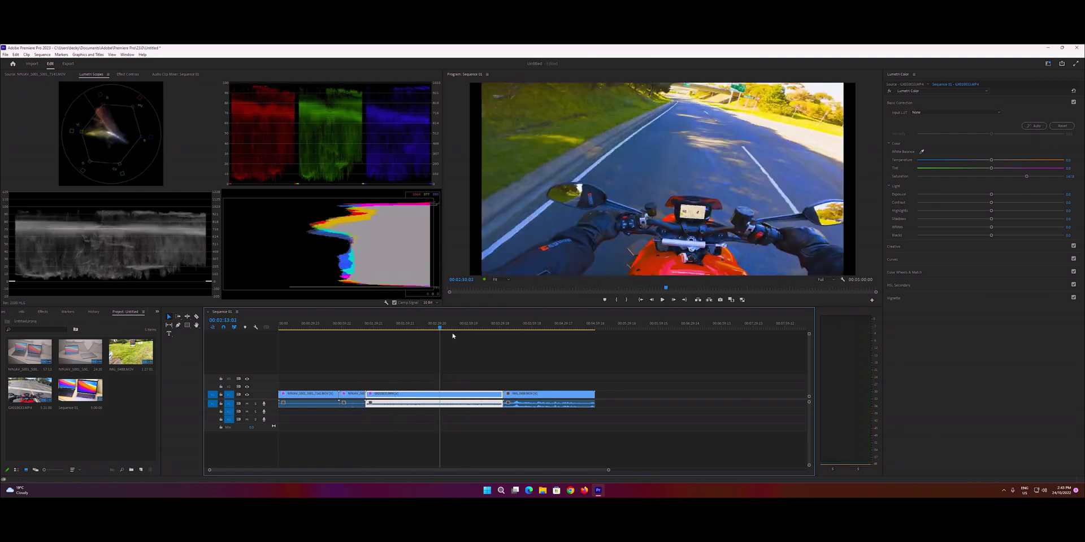
left_click(341, 395)
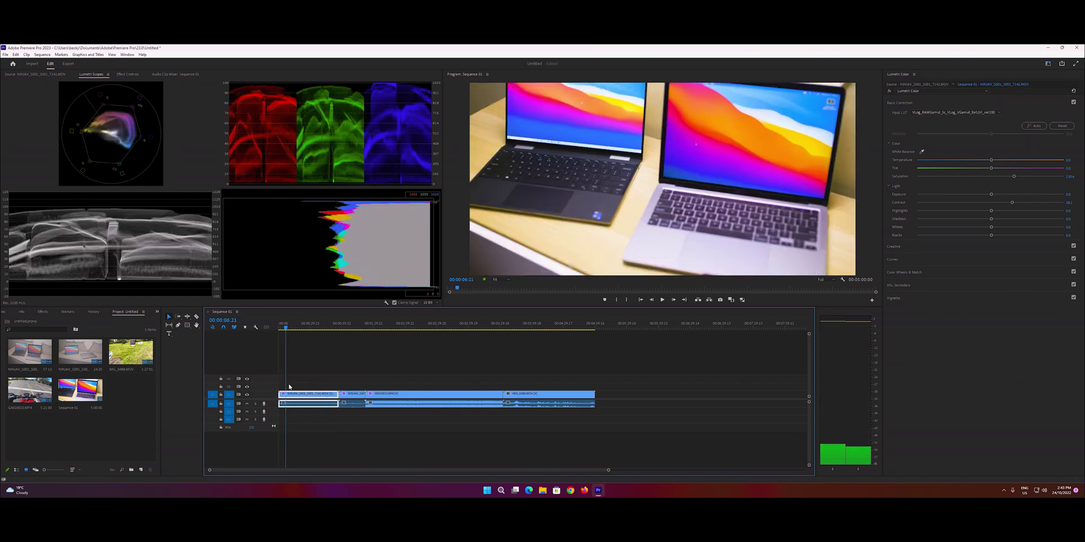
left_click(357, 401)
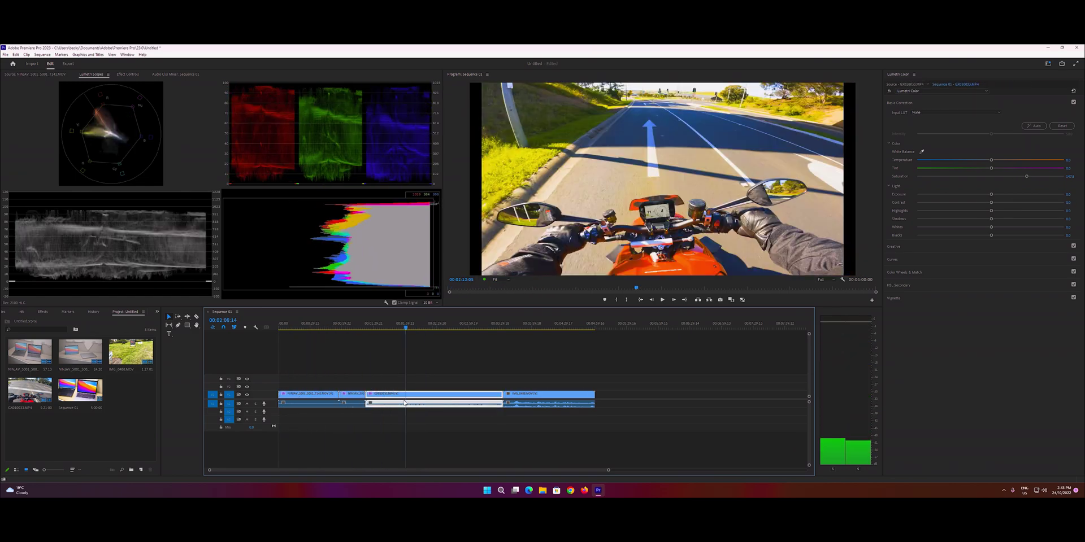
left_click(542, 398)
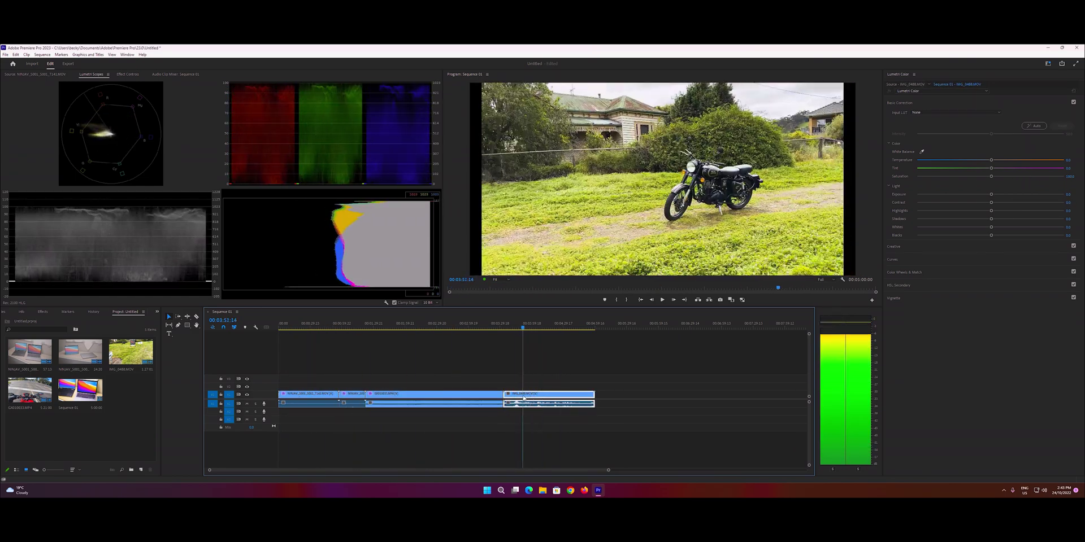
left_click_drag(496, 399, 328, 406)
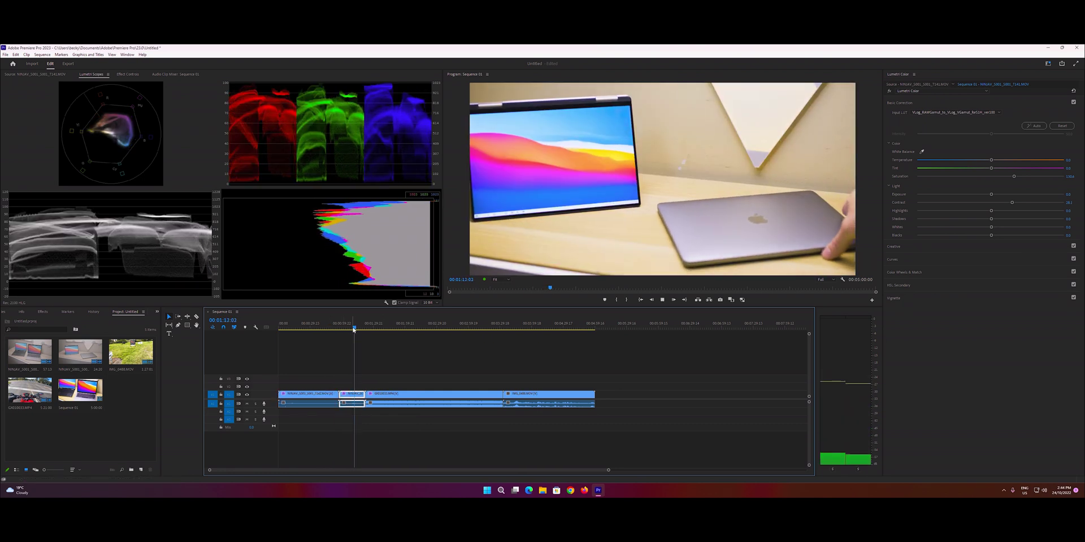
left_click_drag(353, 330, 404, 327)
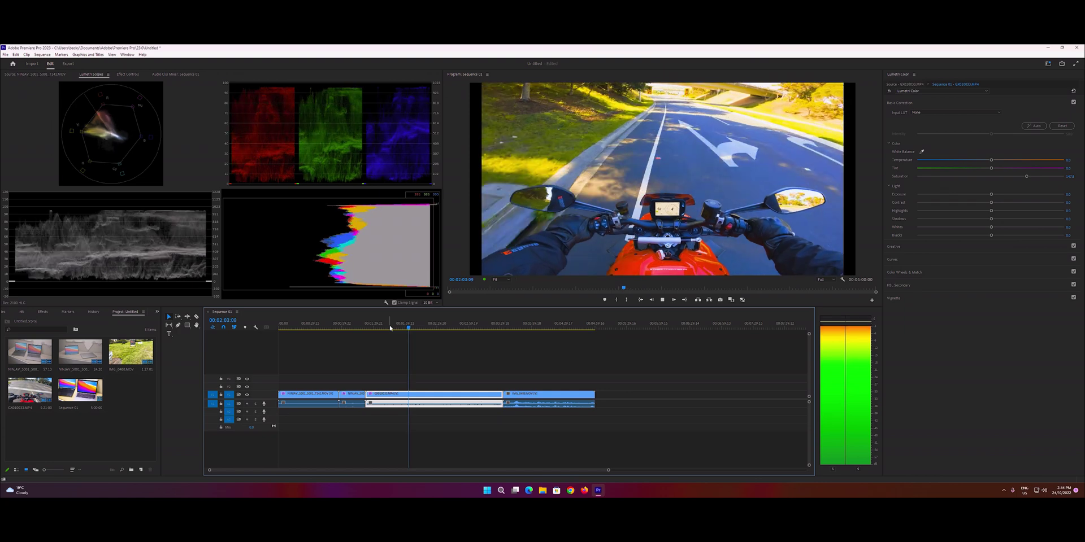
key("space")
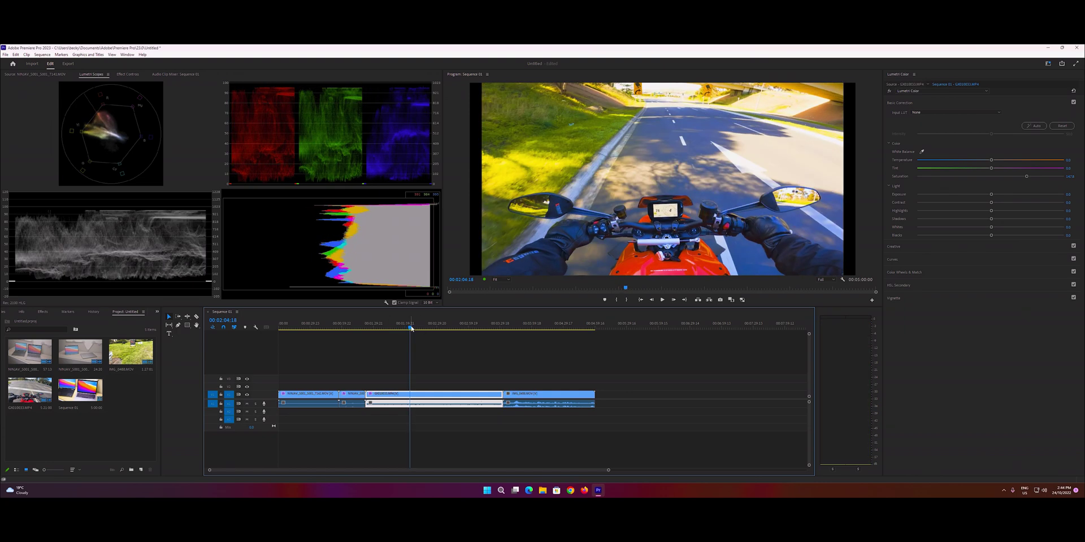
left_click_drag(410, 328, 518, 327)
key("space")
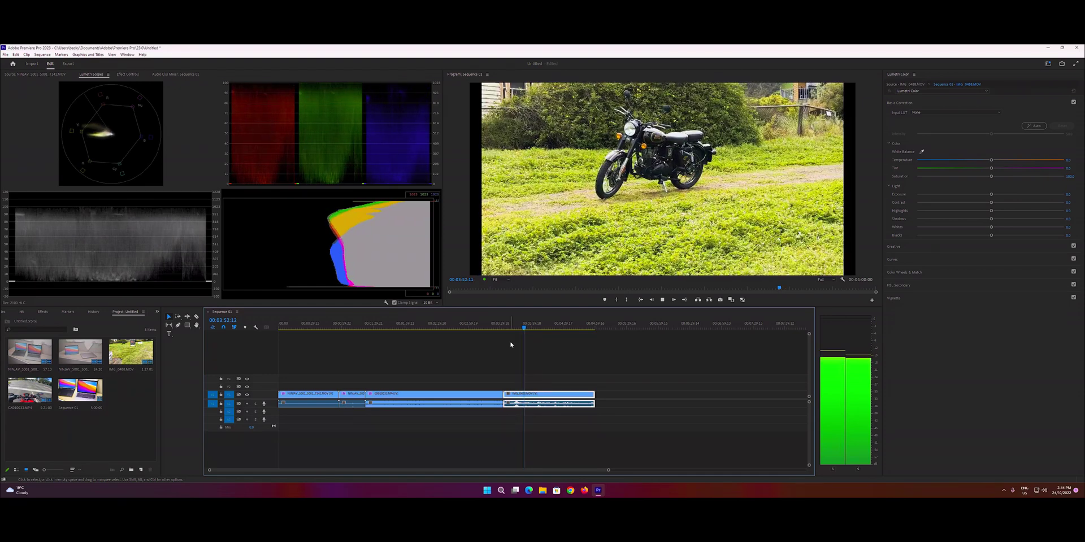
left_click_drag(511, 327, 451, 380)
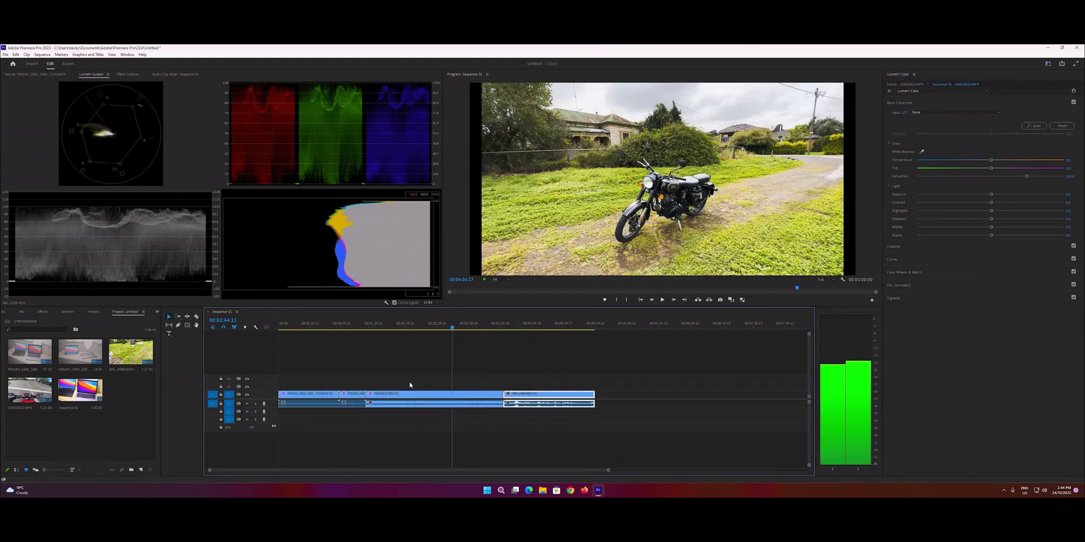
key("Up")
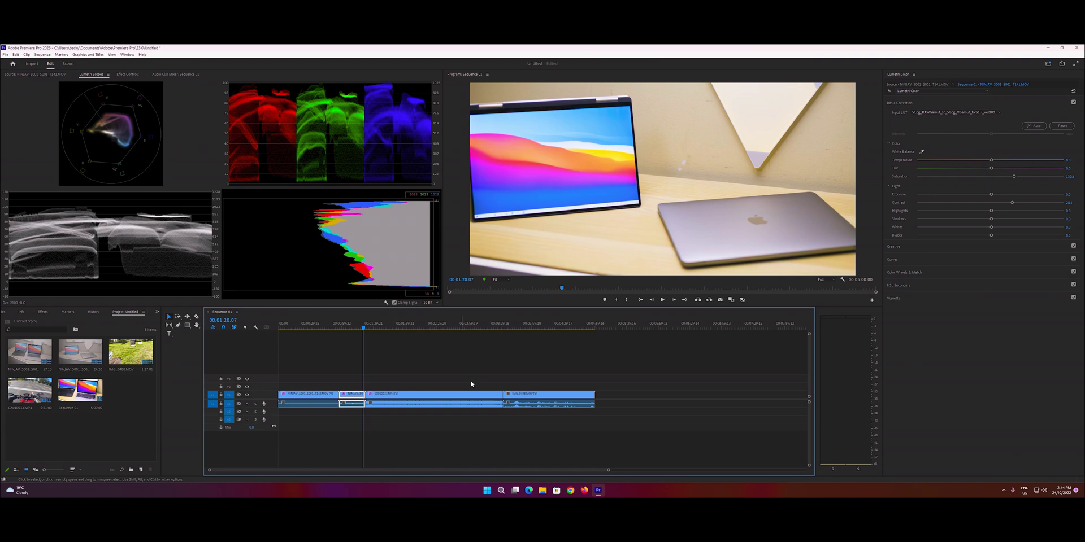
left_click_drag(366, 328, 441, 348)
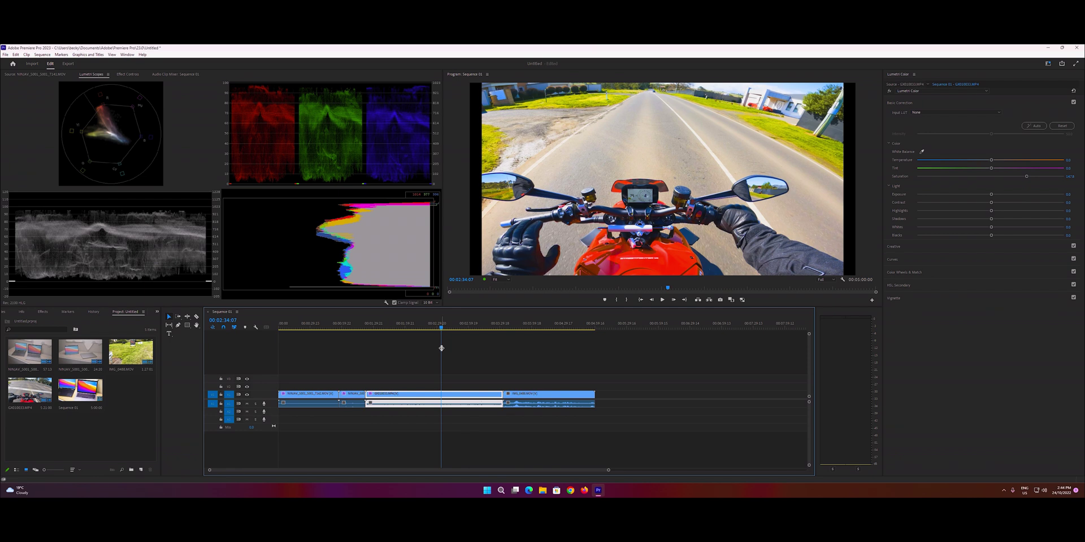
- Marquee-select every clip, return the playhead to 00:00:00:00, and deselect all clips
left_click_drag(598, 423, 279, 375)
left_click_drag(440, 336, 389, 339)
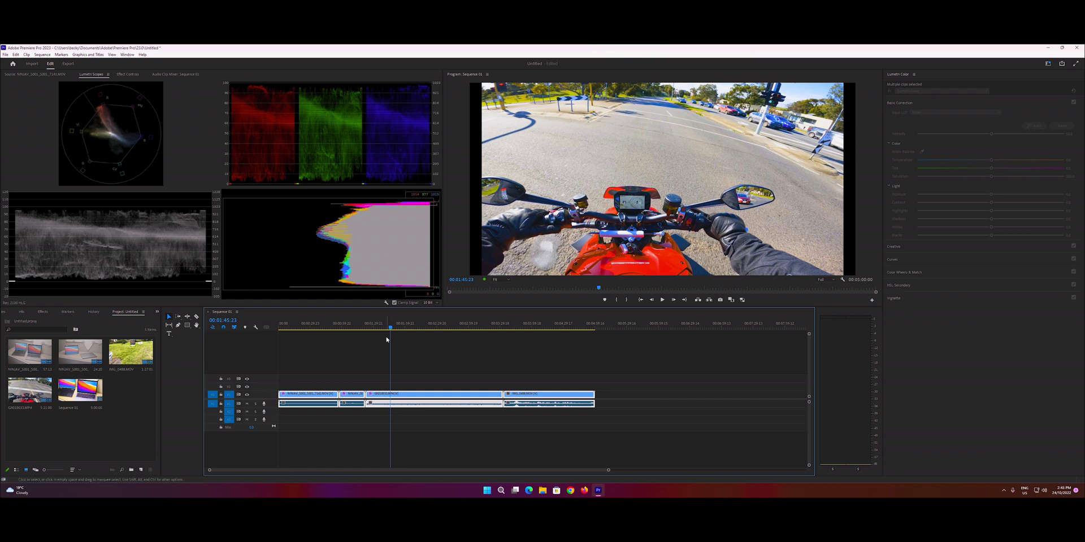
left_click_drag(391, 328, 268, 353)
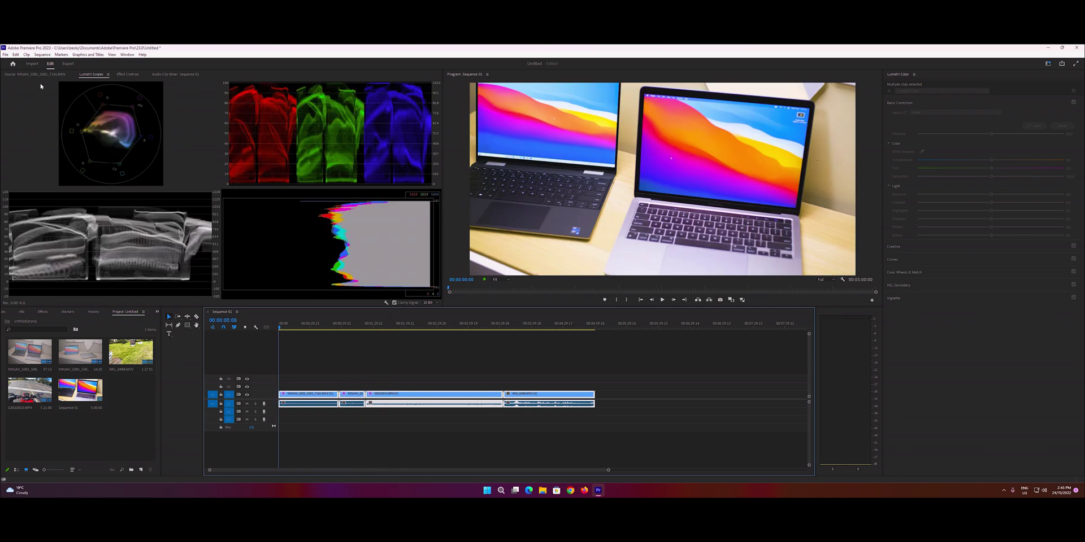
left_click(42, 55)
left_click(347, 381)
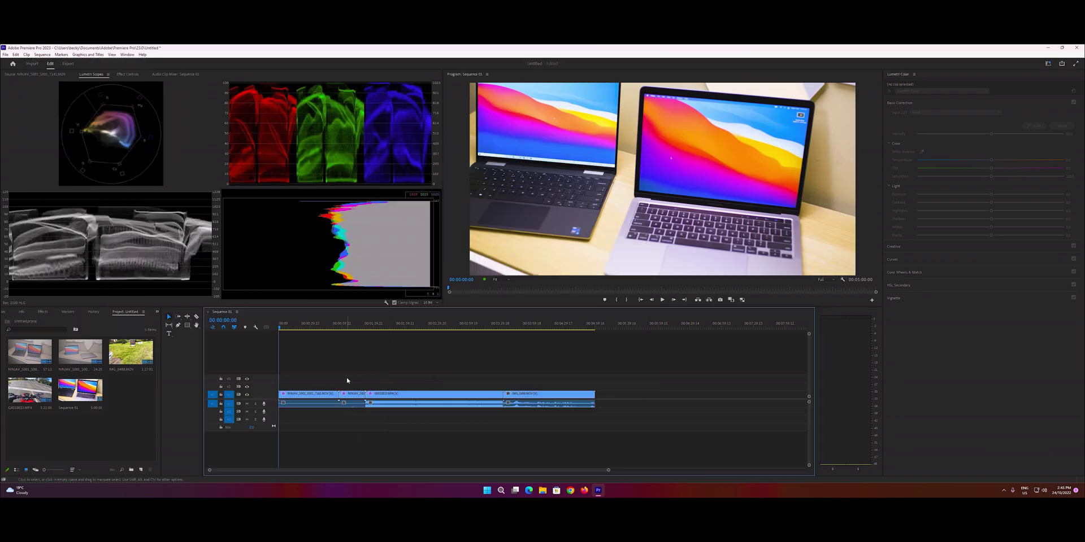
left_click(43, 55)
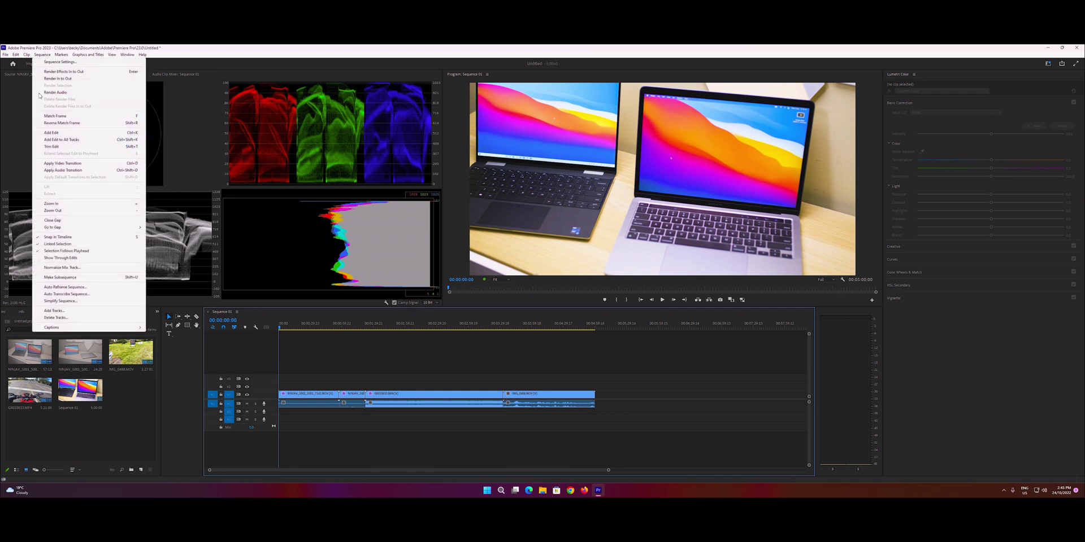
- Open the media export settings for Sequence 01 and drop down the preset list
mouse_move(5, 54)
mouse_move(58, 258)
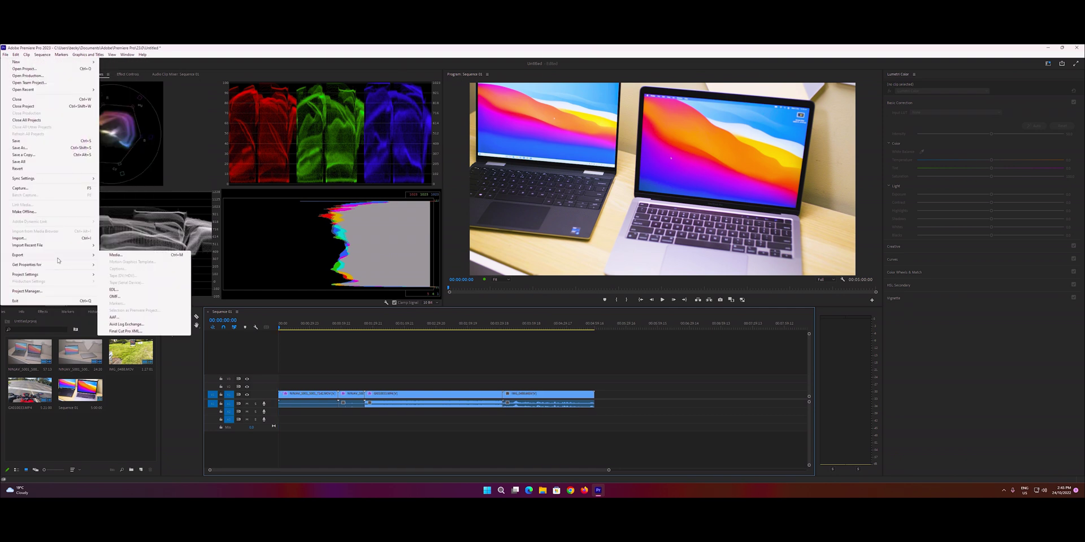
left_click(115, 255)
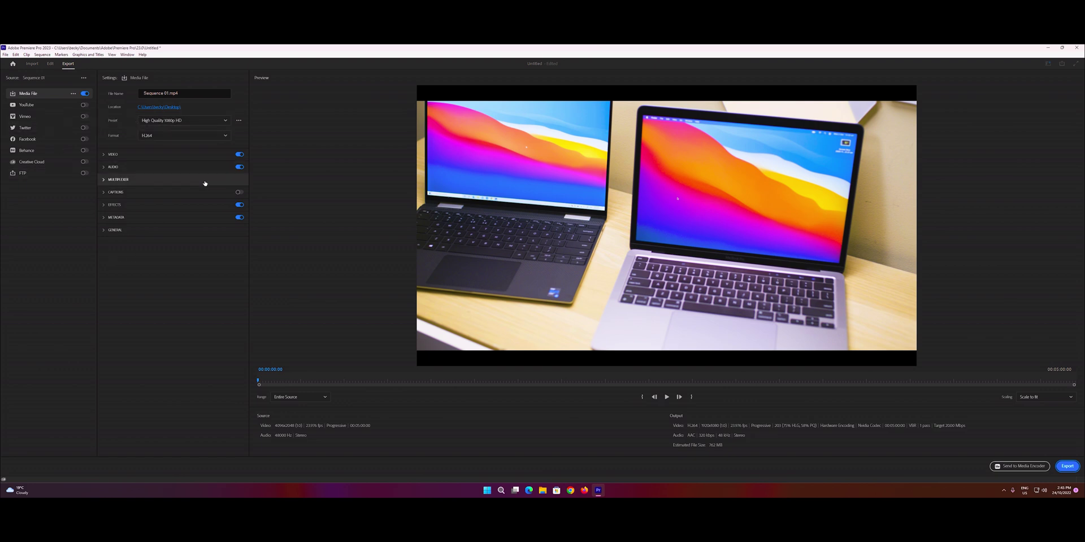
left_click(210, 121)
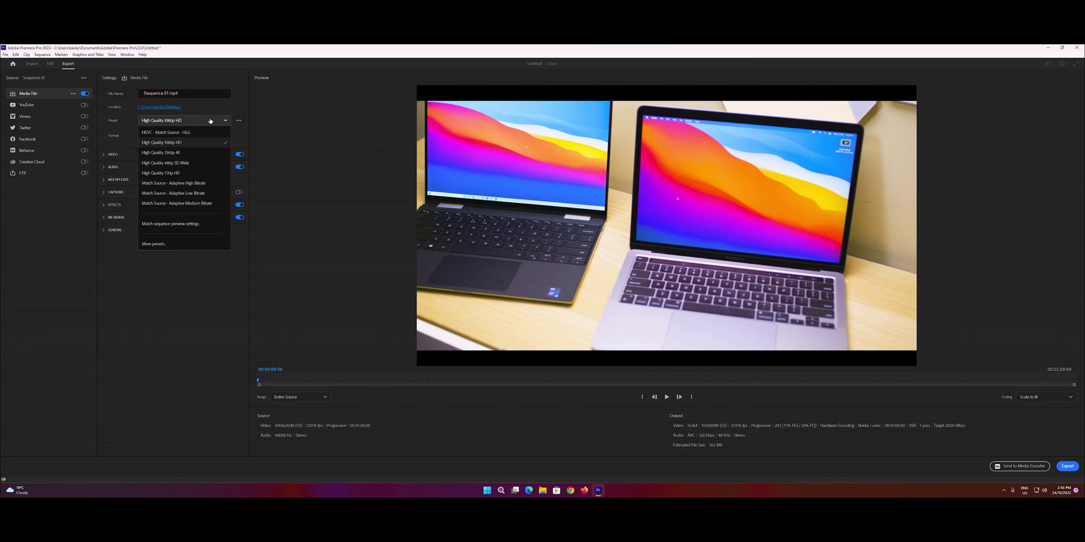
- Apply the HEVC - Match Source - HLG preset from the Preset Manager
left_click(154, 244)
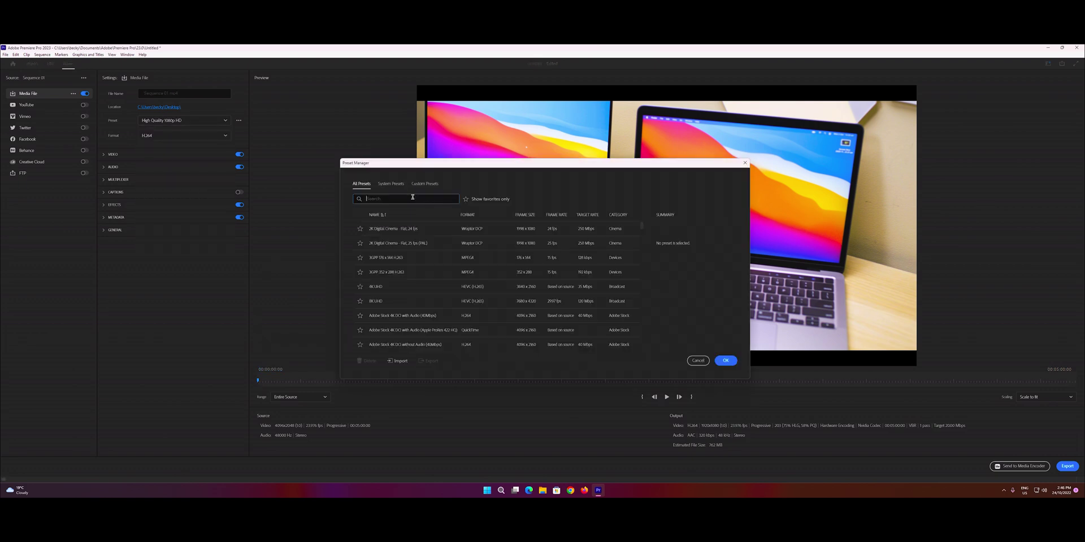
type("hig")
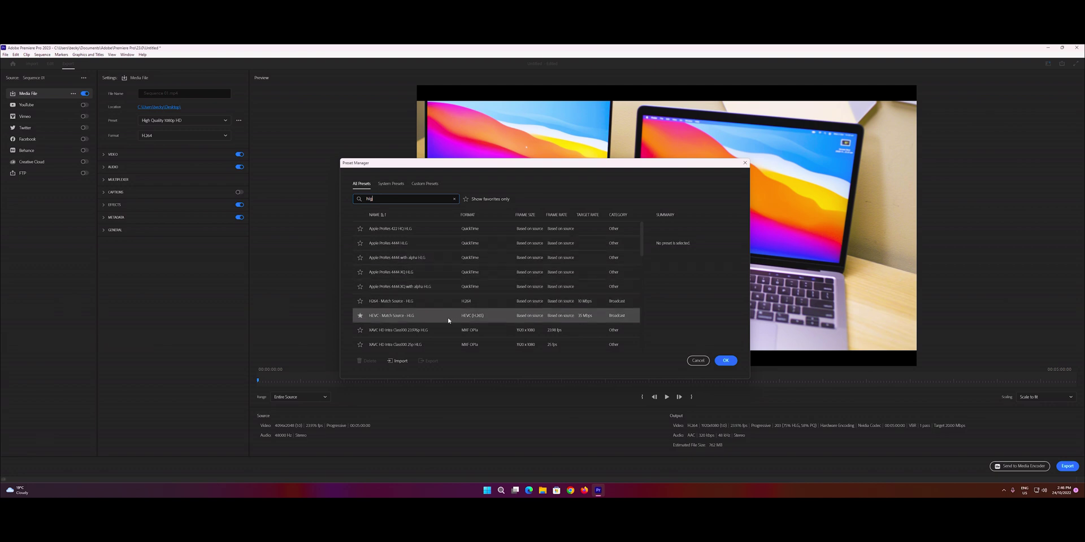
left_click(411, 319)
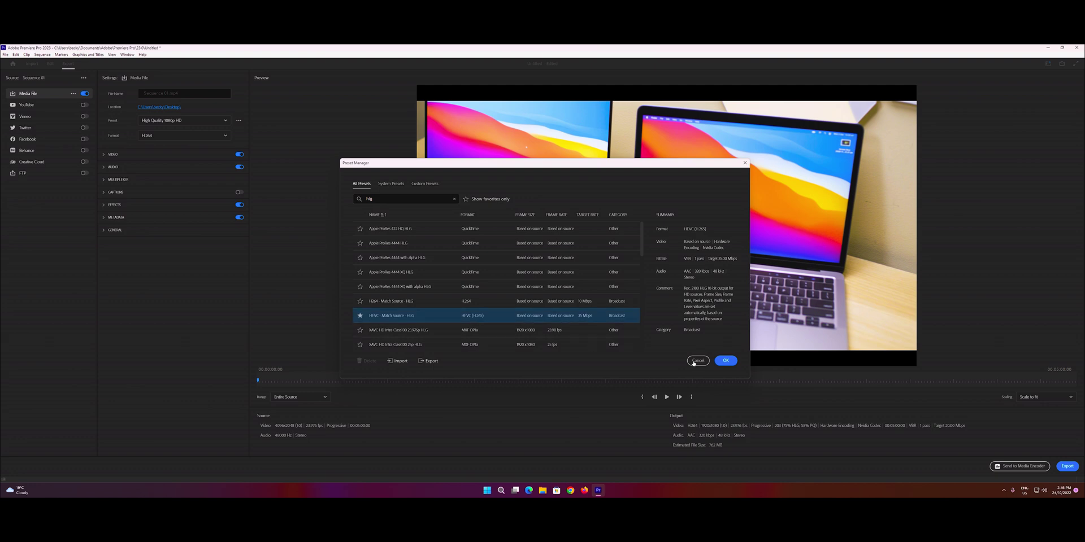
left_click(725, 360)
- Set Target Bitrate to 40 Mbps and enable Include HDR10 Metadata
left_click_drag(247, 306, 247, 305)
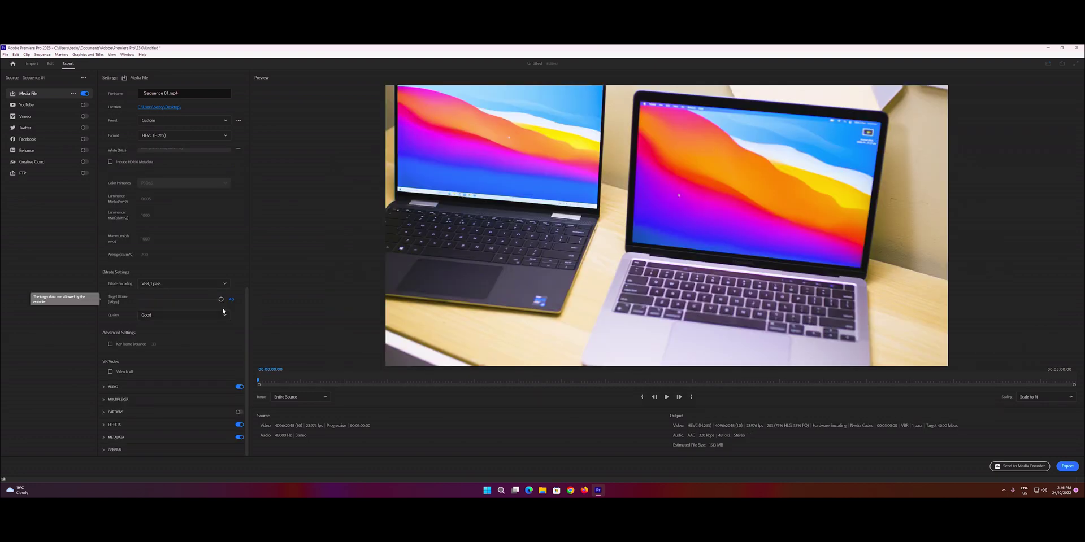
scroll(169, 317, "up", 3)
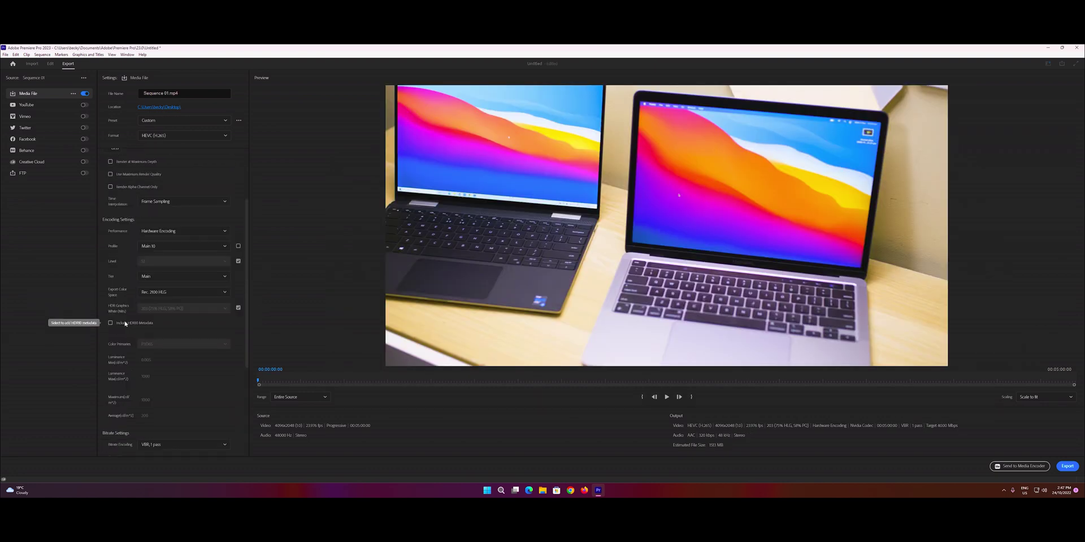
left_click(129, 324)
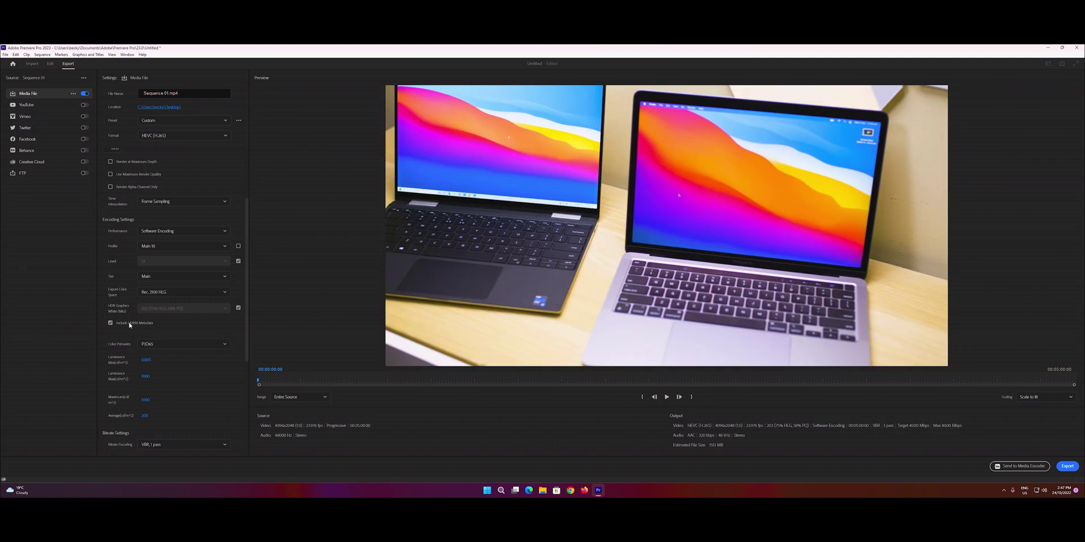
scroll(170, 326, "down", 3)
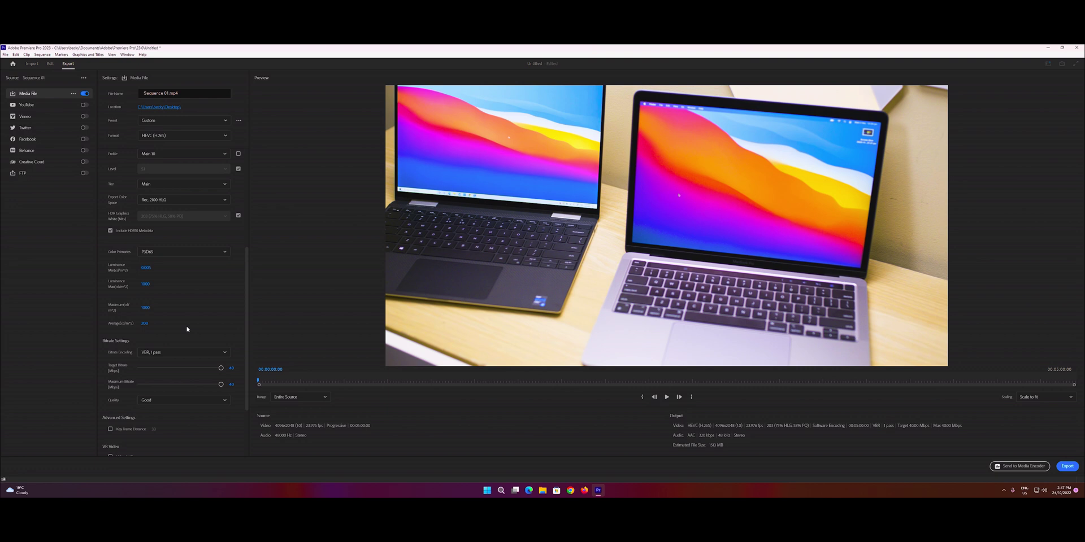
scroll(201, 271, "up", 6)
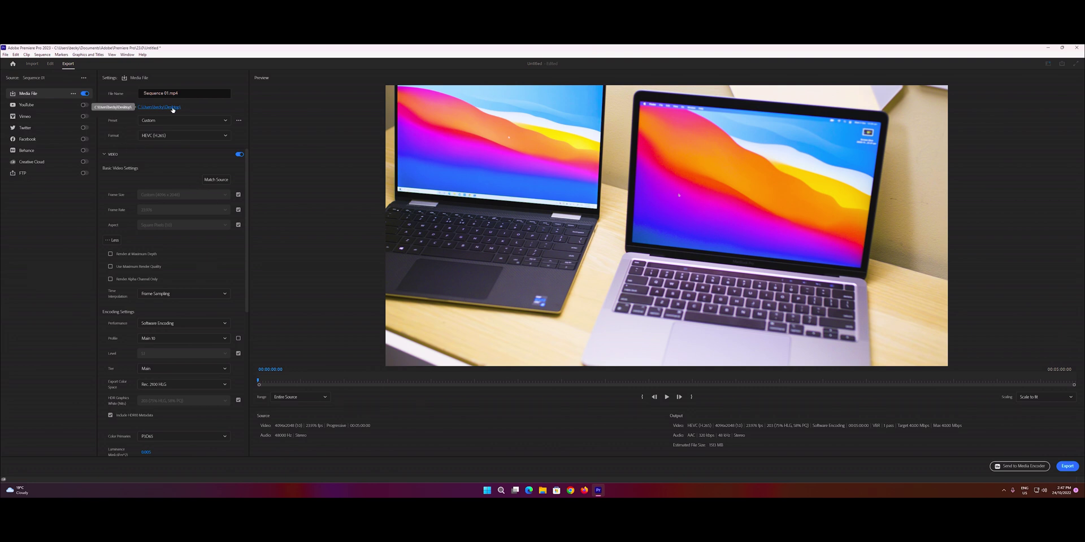
left_click(152, 107)
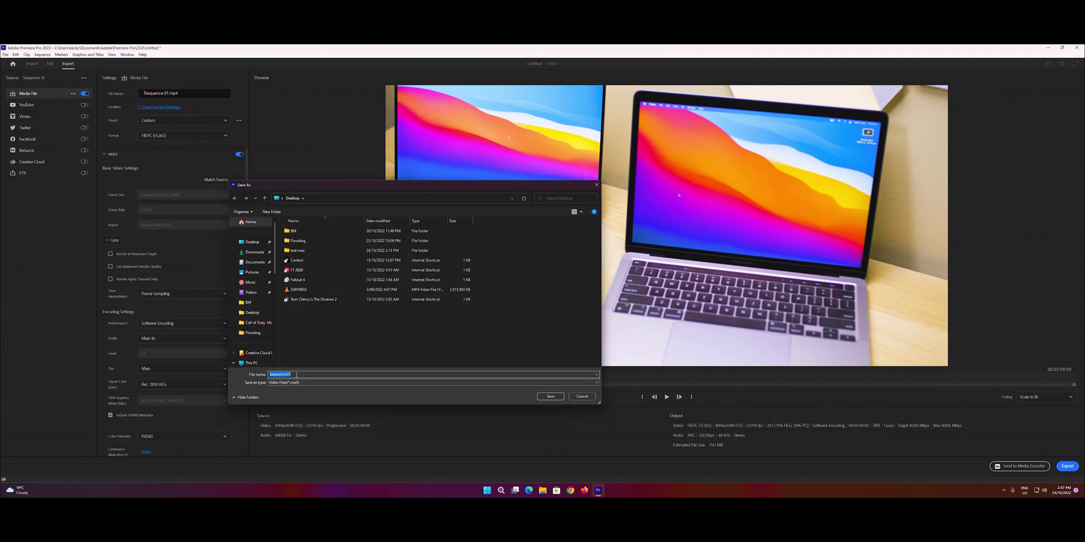
- Save the output as 'test' on the Desktop and start the export
type("test")
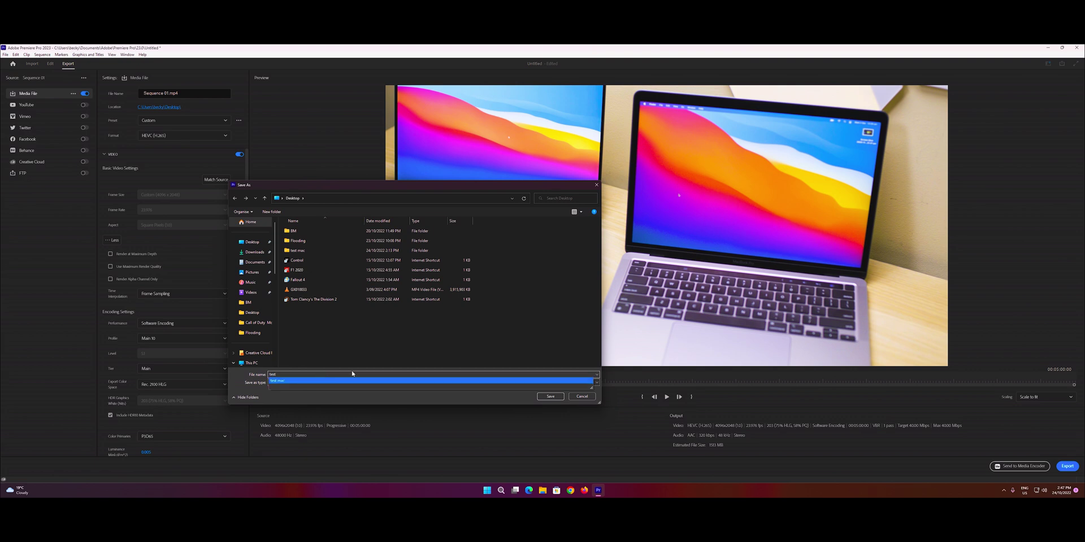
key("Return")
left_click(1066, 467)
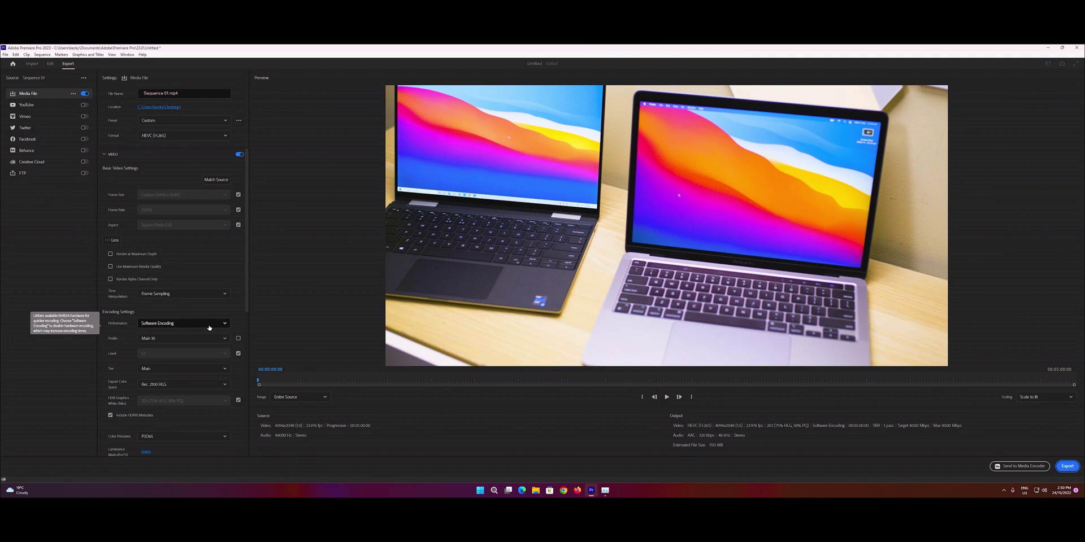
- Switch encoding Performance to Hardware Encoding, dismissing the hardware acceleration warning
left_click(209, 328)
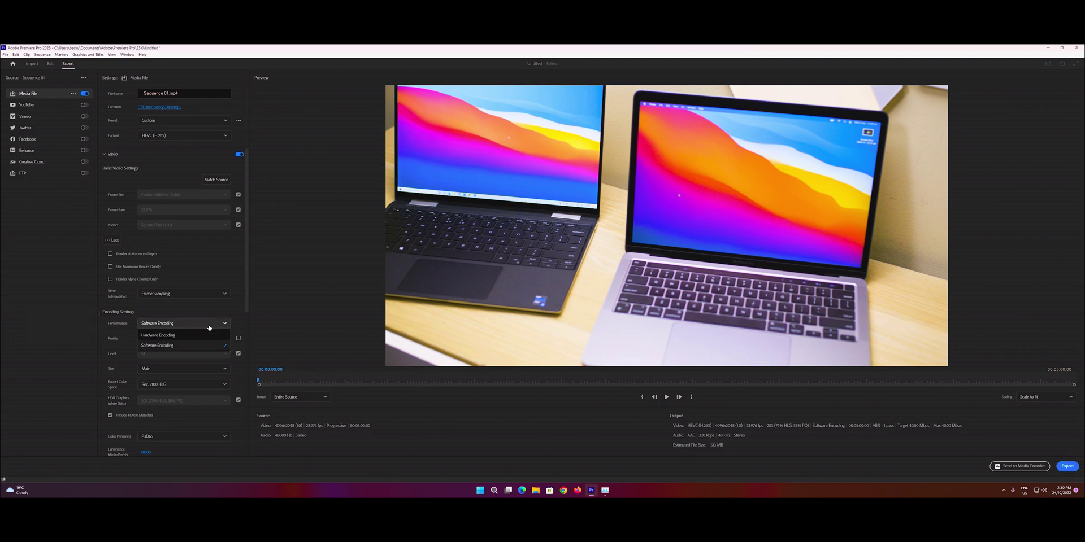
left_click(193, 343)
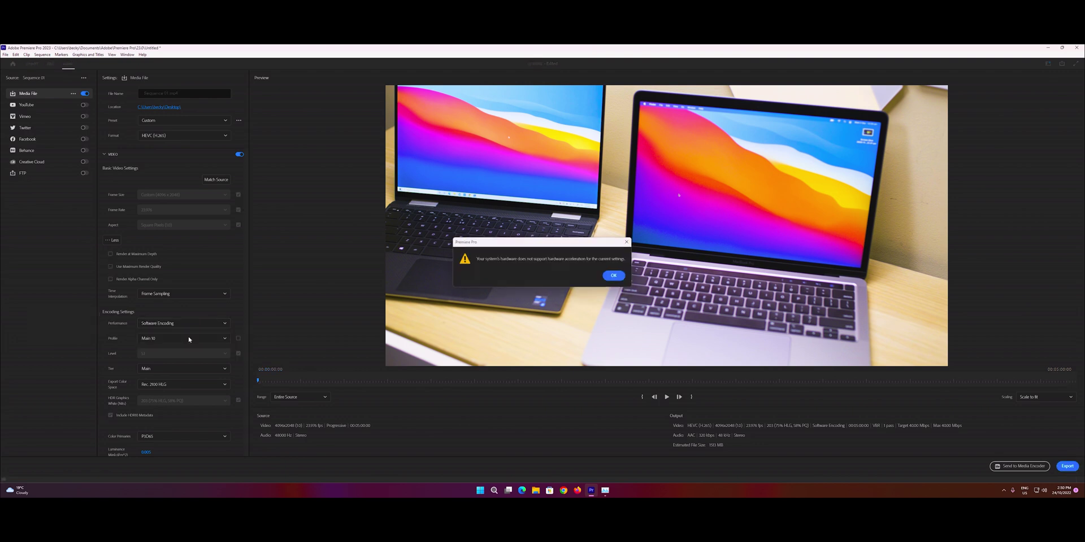
left_click(620, 278)
left_click(208, 323)
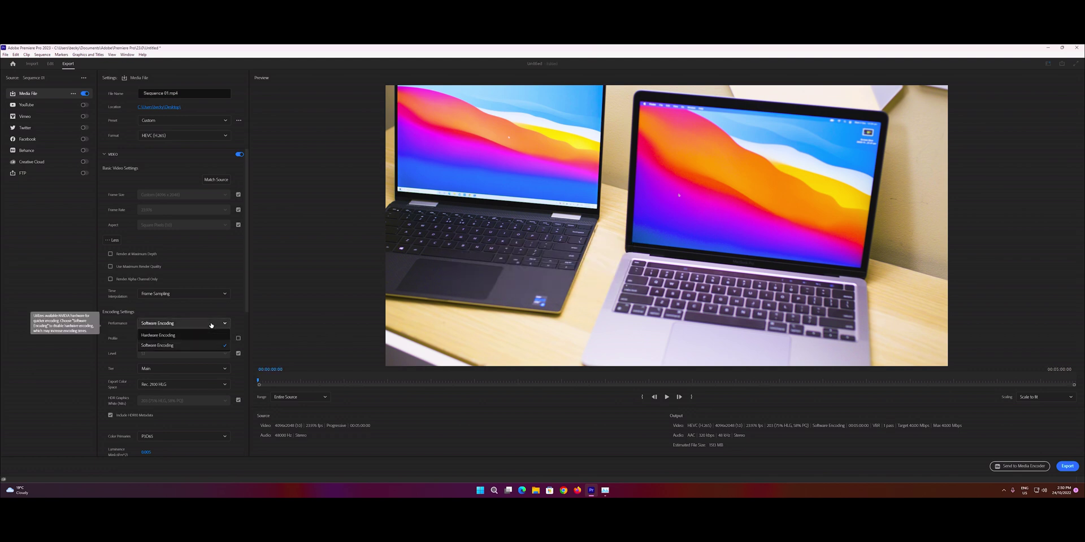
left_click(186, 343)
scroll(170, 294, "down", 3)
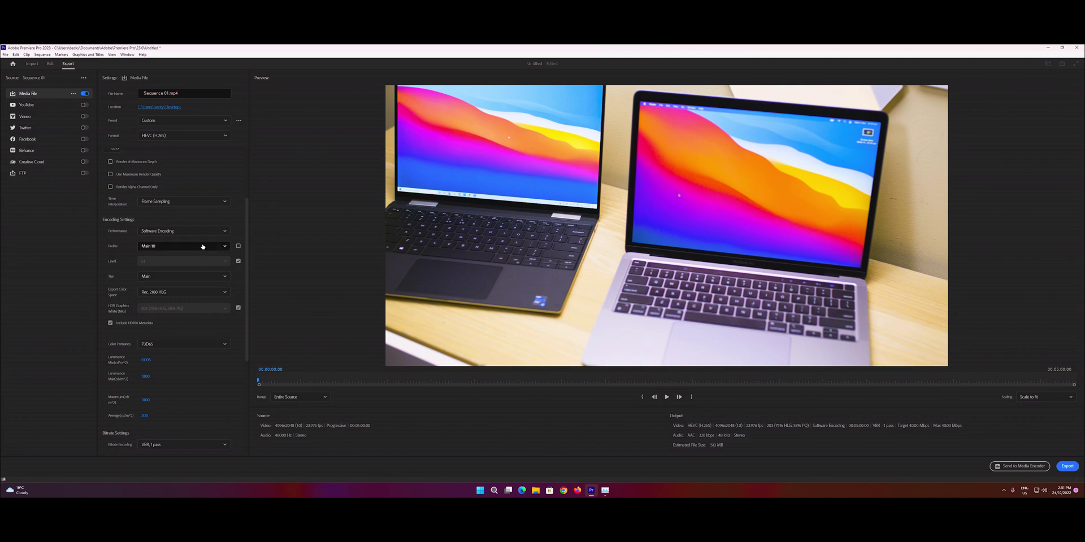
left_click(187, 231)
left_click(186, 251)
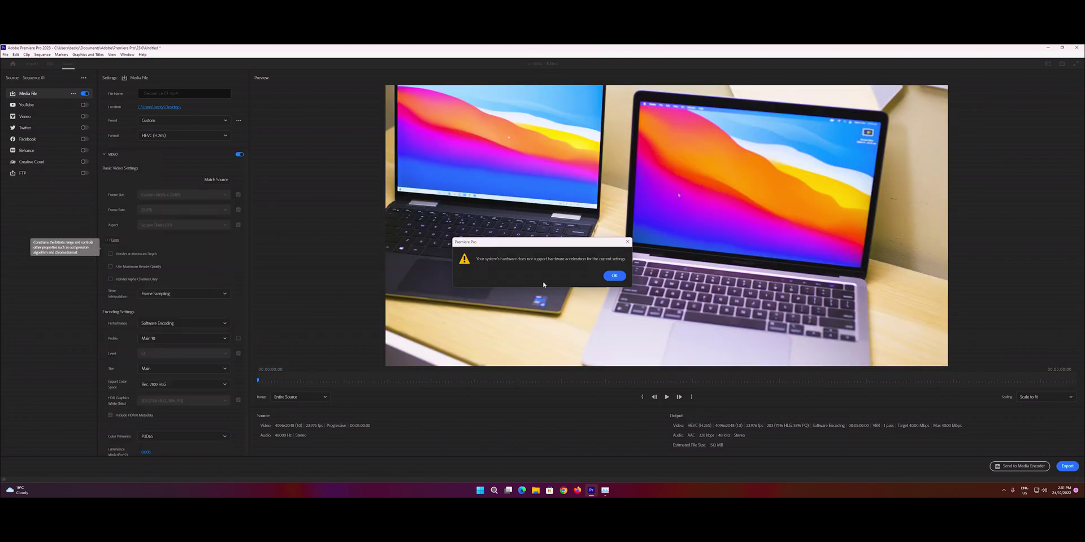
key("Return")
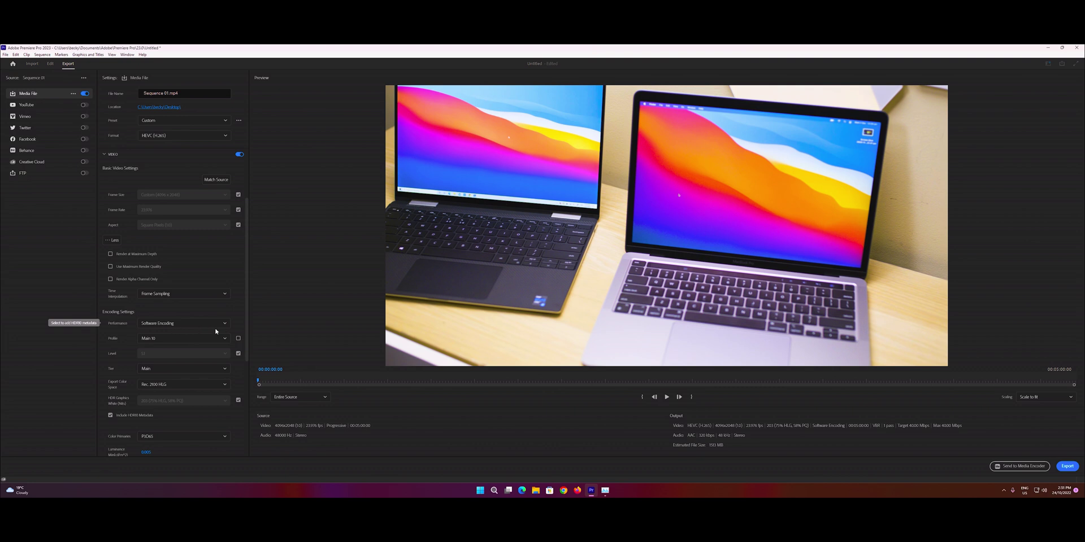
- Turn off HDR10 metadata, keep Hardware Encoding, and restart the Sequence 01 export
left_click(110, 415)
left_click(189, 323)
left_click(187, 335)
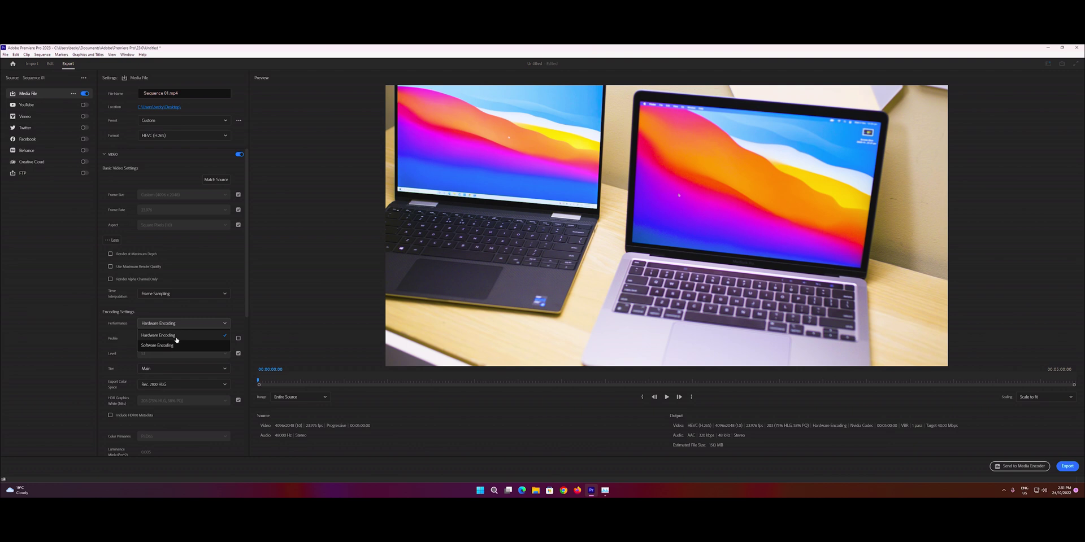
left_click(178, 336)
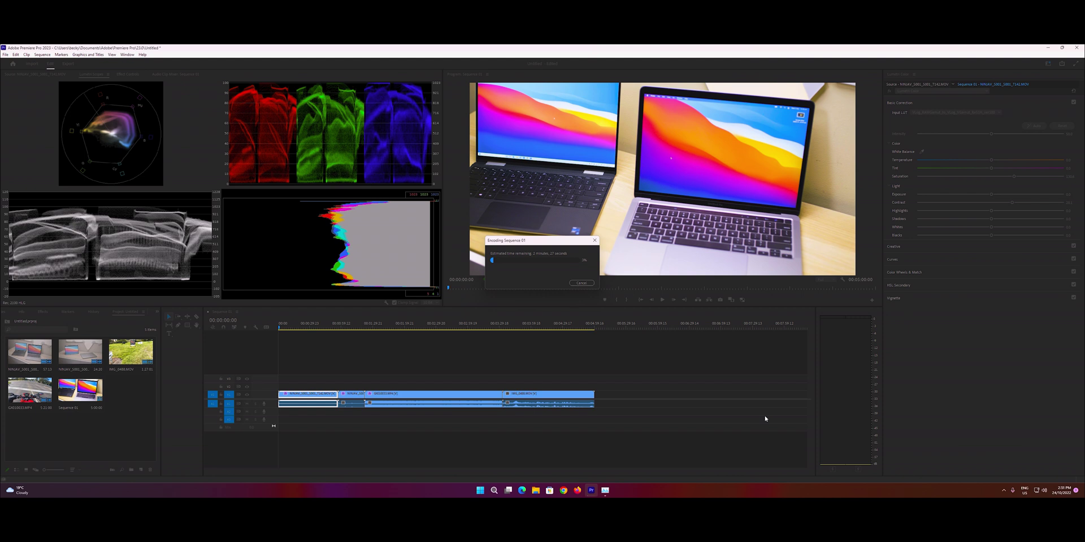
left_click(605, 491)
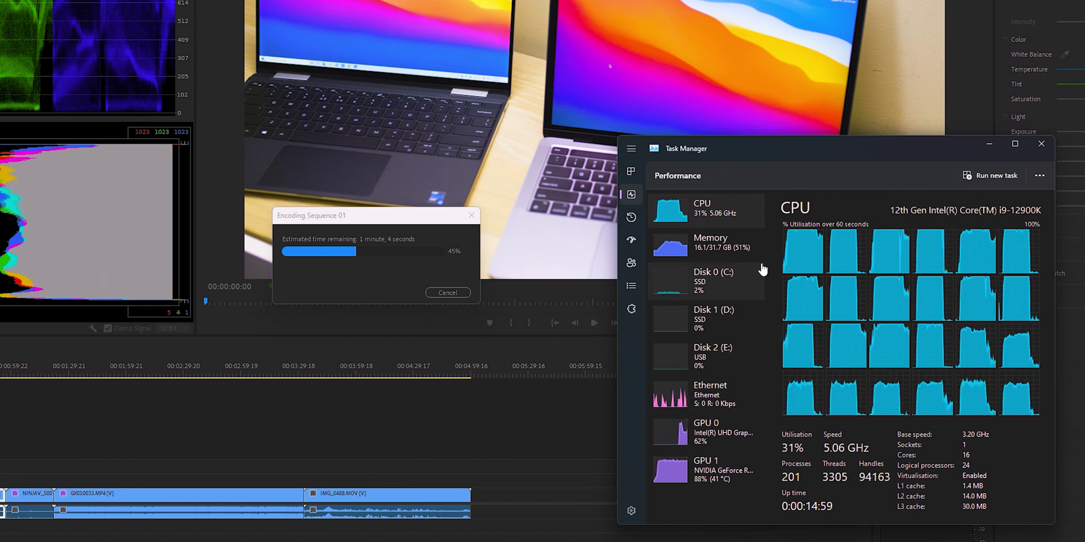
- Shift the Task Manager Performance window slightly left while the export finishes
left_click_drag(695, 149, 647, 144)
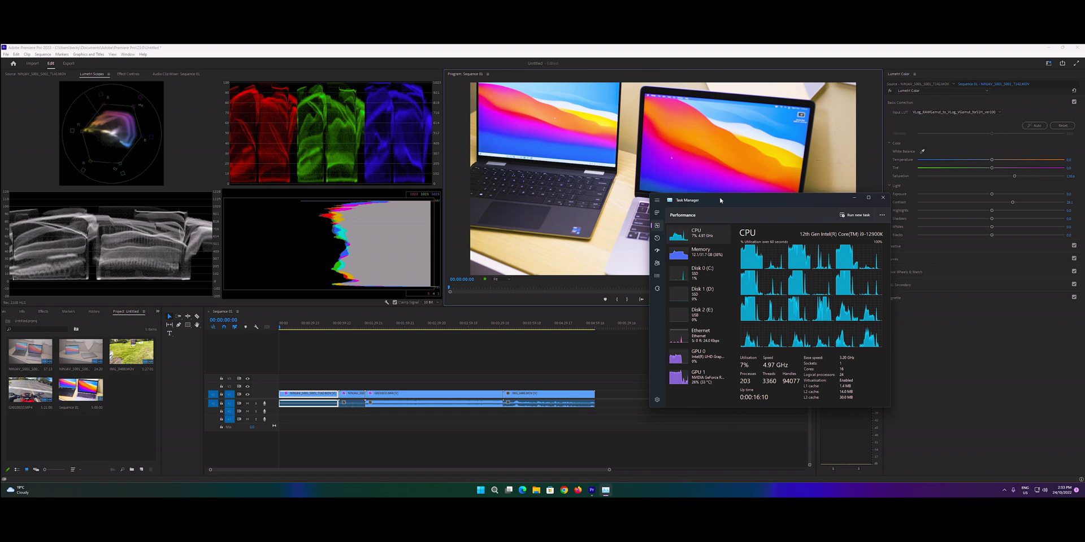
- Move Task Manager up and left over Premiere as CPU load settles around 6%
left_click_drag(720, 200, 670, 185)
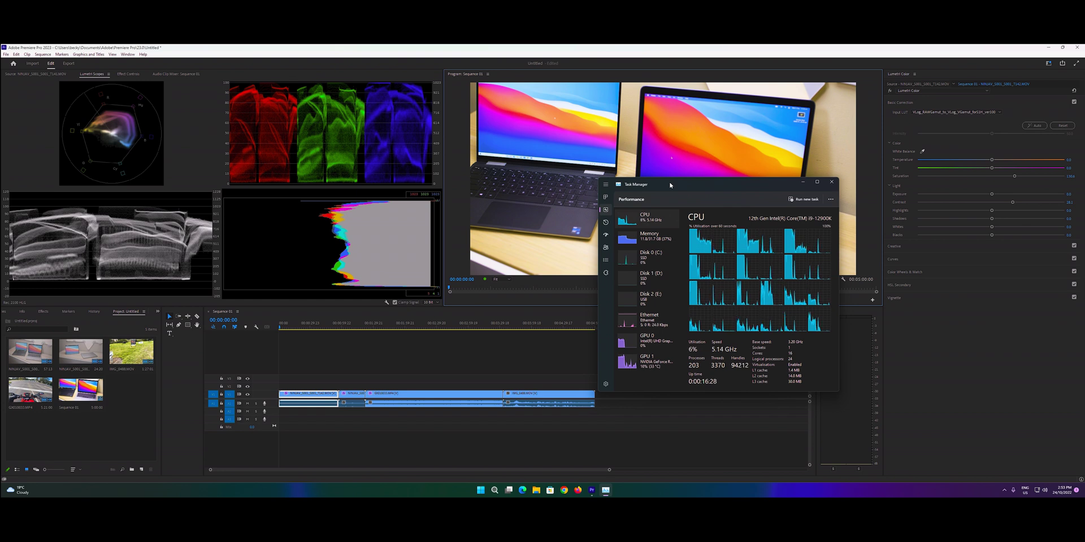
- Close Task Manager and play the sequence from the IMG_0488 clip
key("alt+F4")
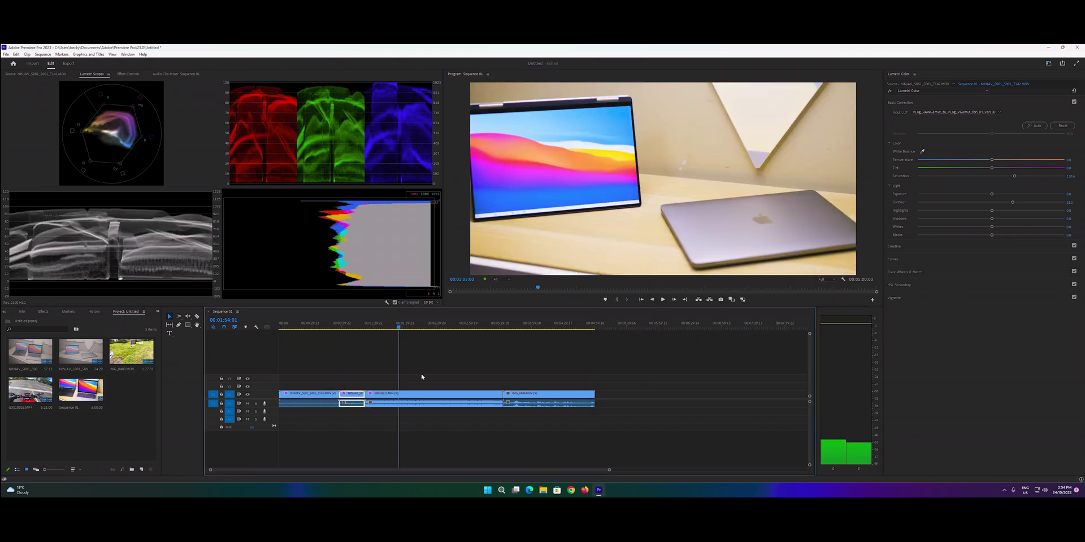
left_click(535, 393)
key("space")
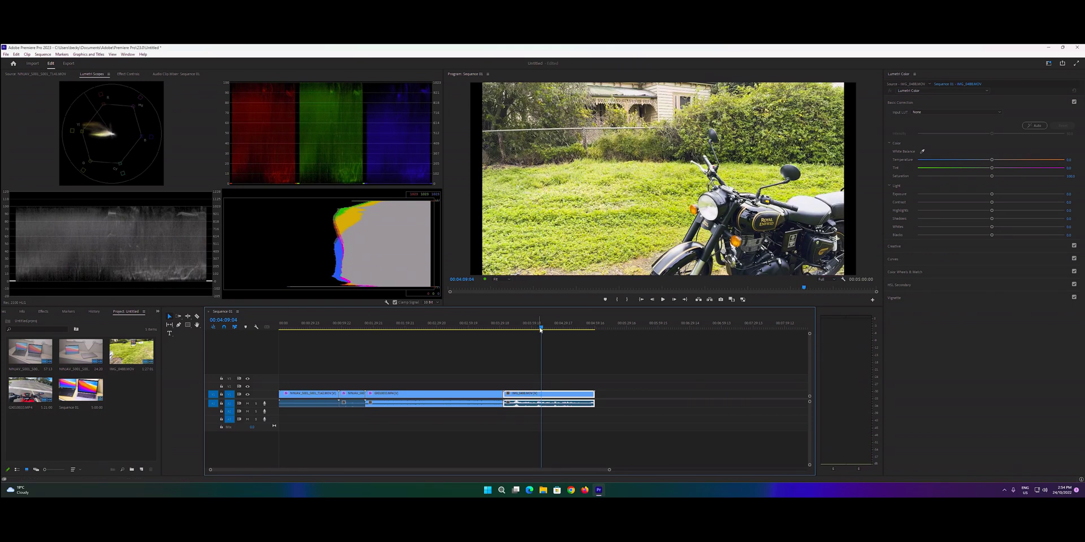
- Stop on the GX010033 motorcycle clip and collapse then re-expand its Lumetri Basic Correction settings
left_click(385, 326)
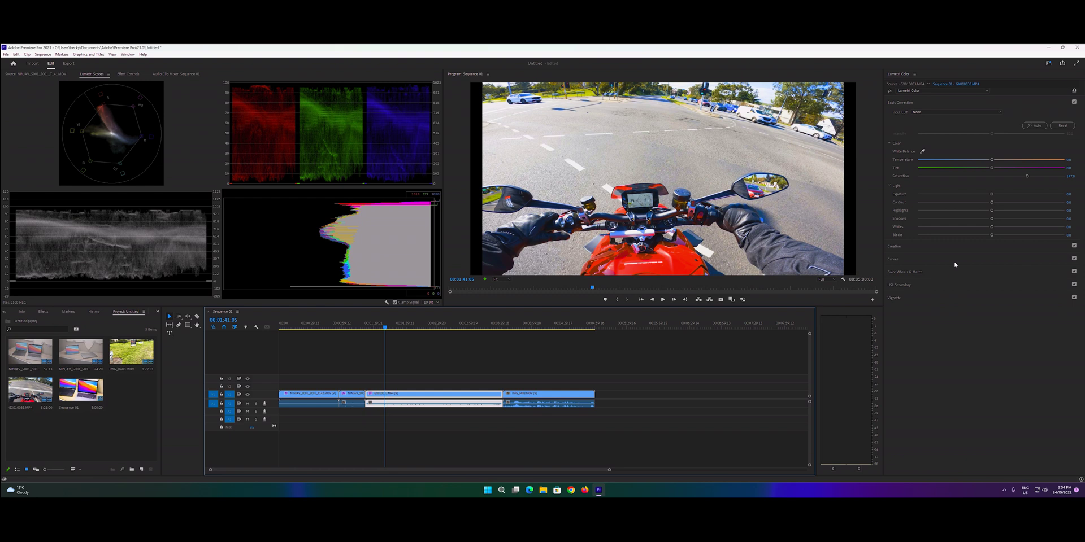
left_click(928, 102)
left_click(929, 102)
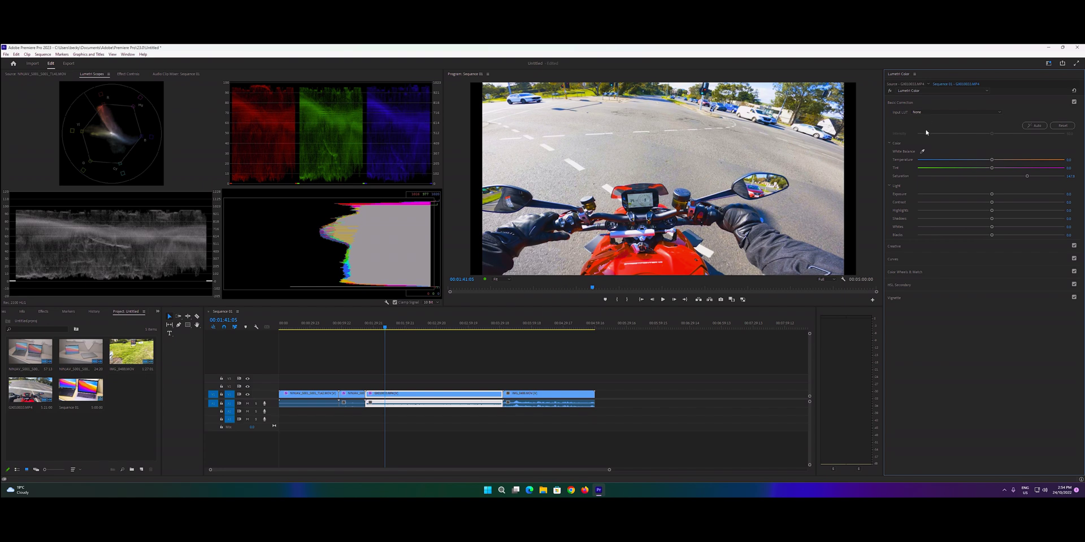
- Expand Lumetri's Creative section and review IMG_0488, both NINJAV clips, and the GX010033 road footage
left_click(894, 247)
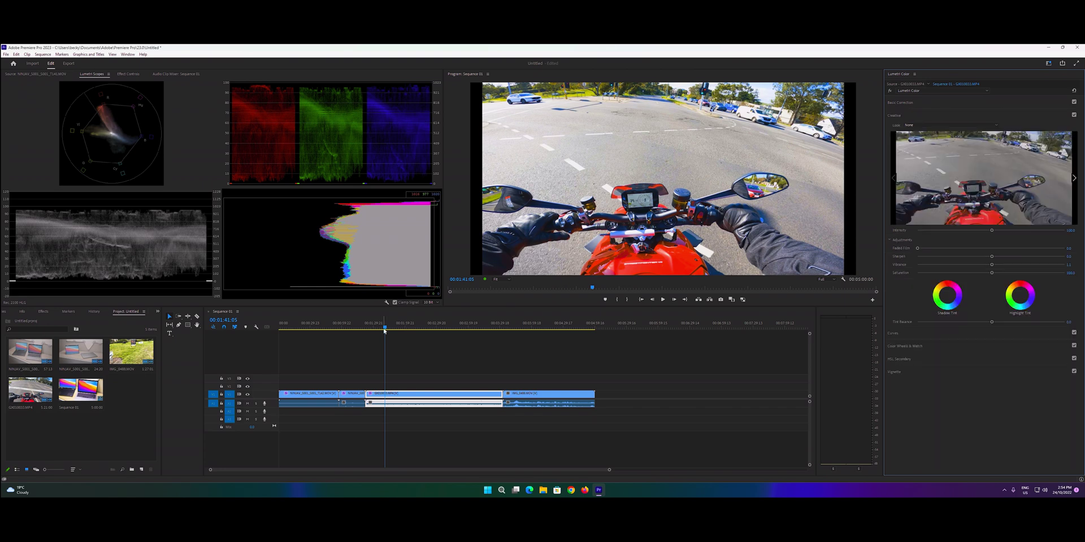
left_click(538, 325)
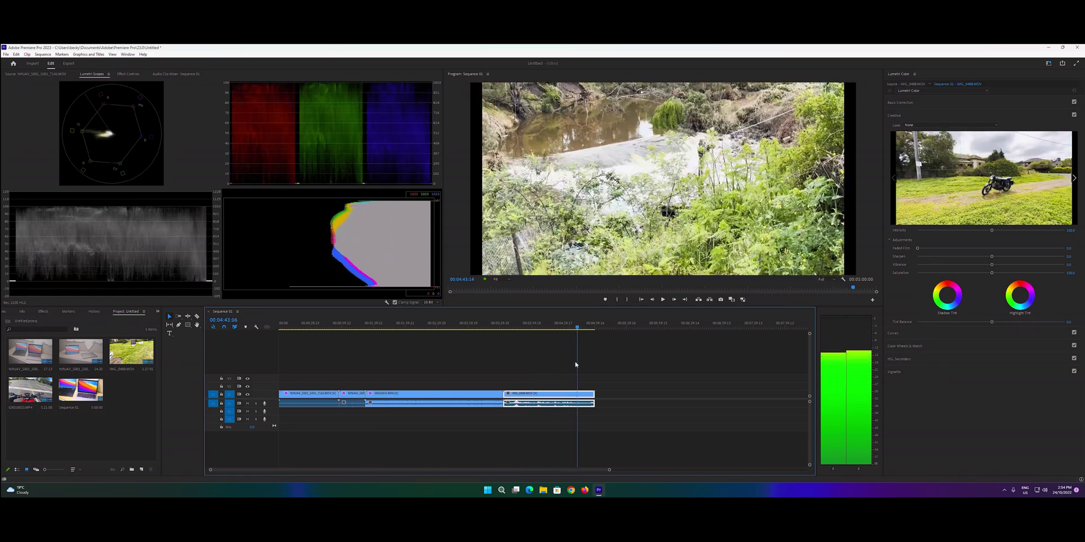
left_click(313, 325)
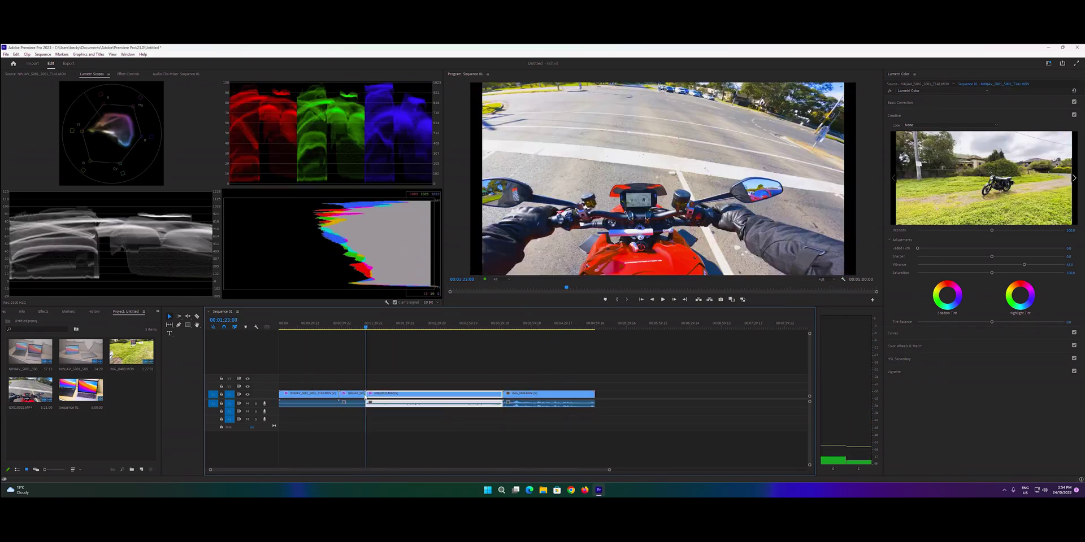
left_click(351, 400)
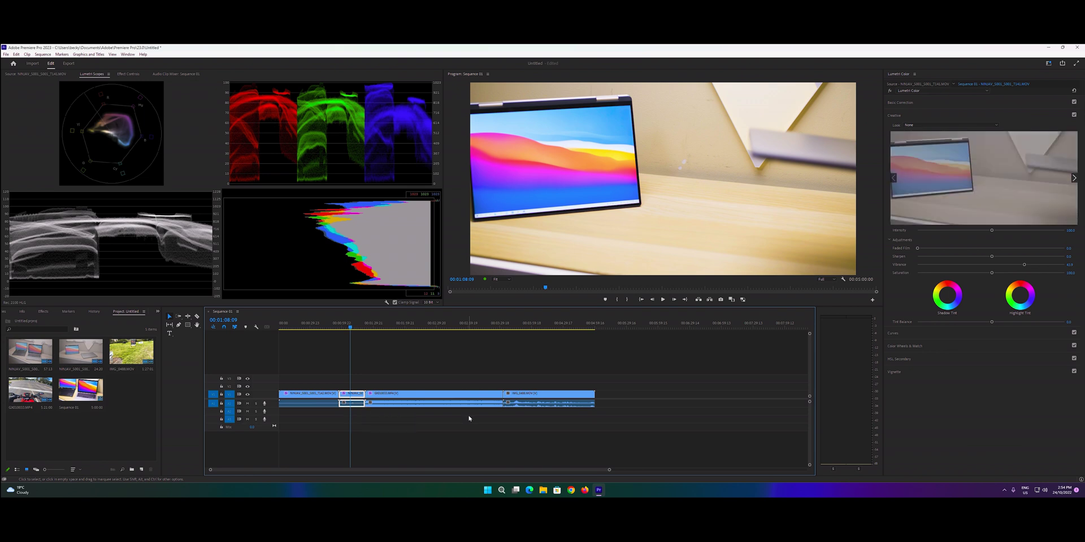
left_click(353, 328)
left_click_drag(353, 328, 441, 332)
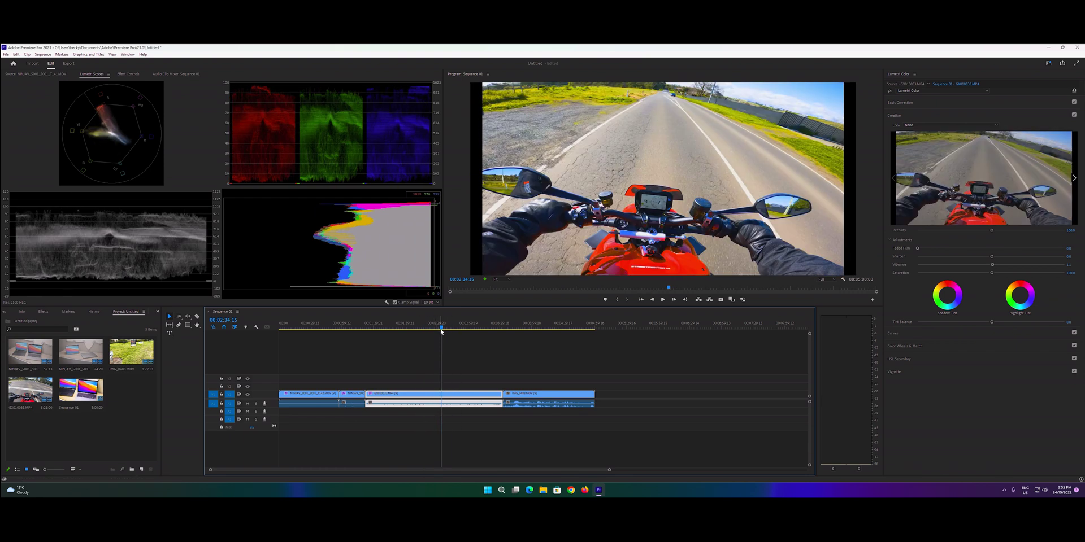